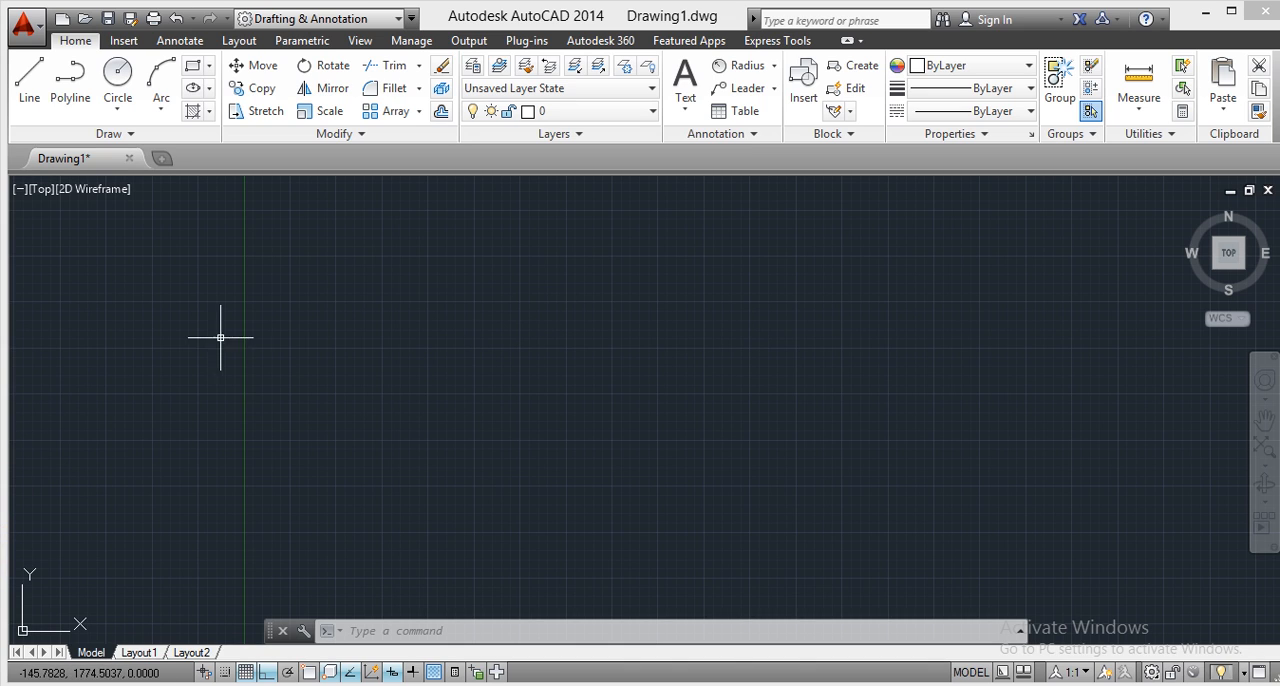
# Draw a horizontal line about 2610 units long across the middle of the drawing area.
pyautogui.click(29, 77)
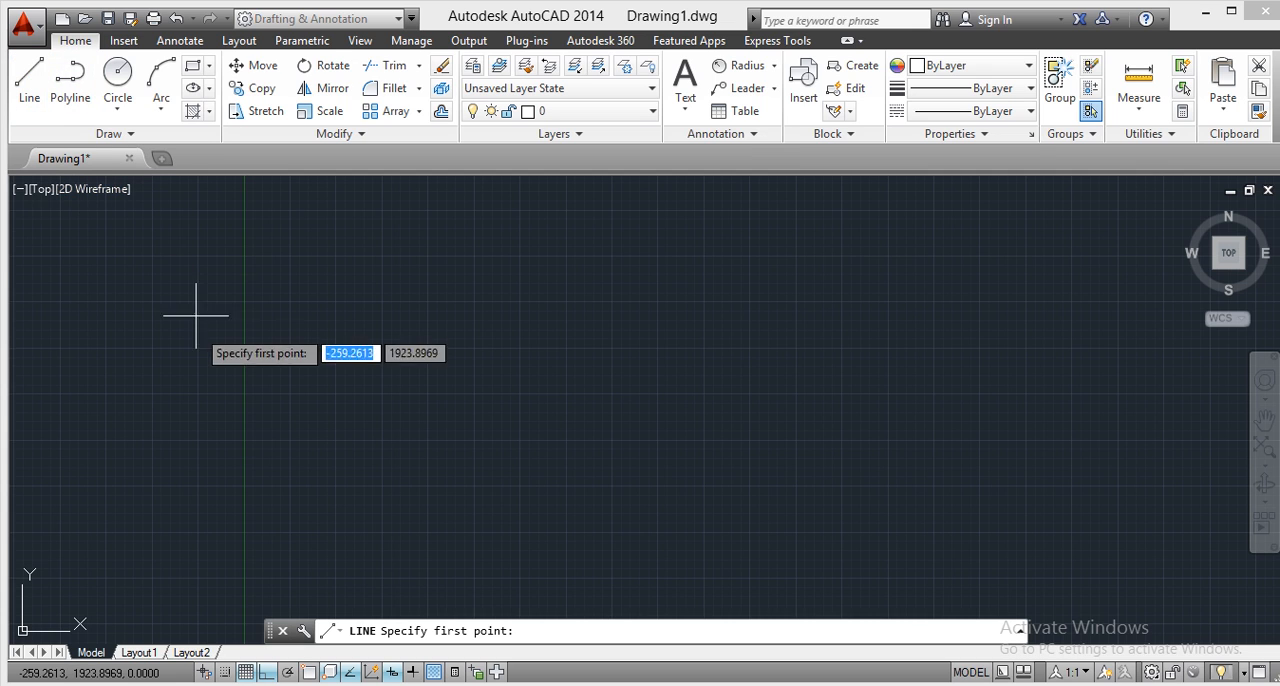
pyautogui.click(186, 366)
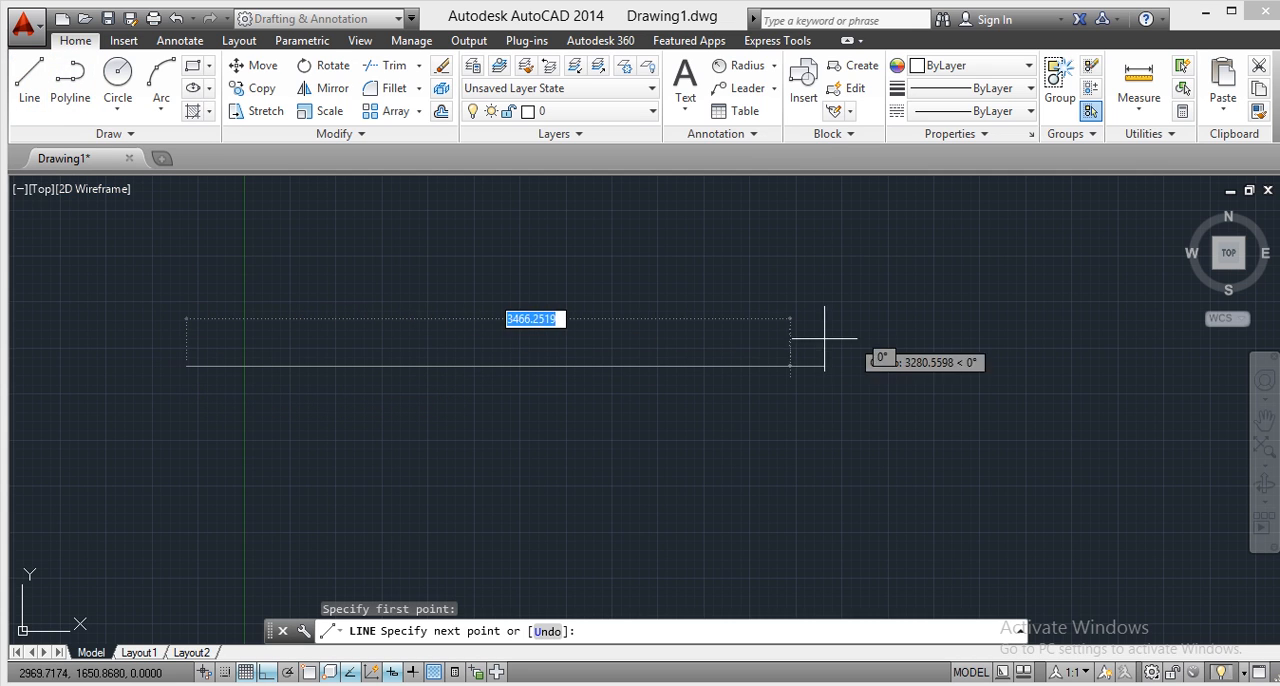
pyautogui.click(667, 366)
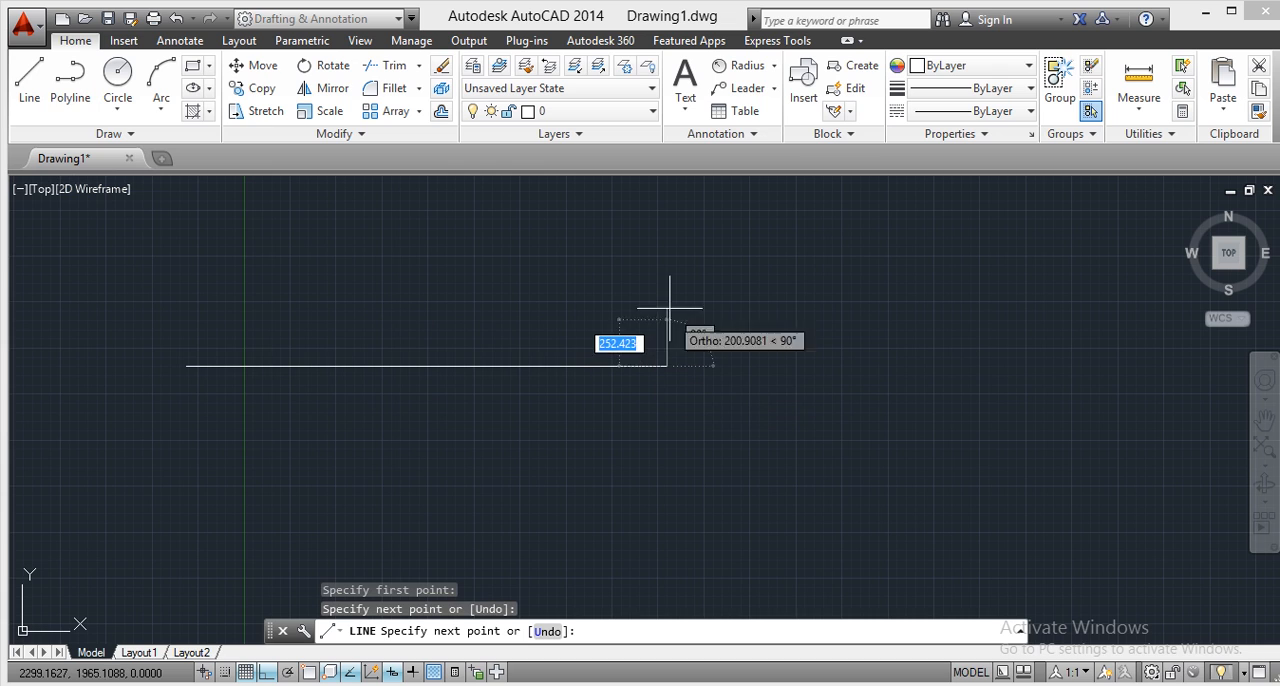
pyautogui.rightClick(673, 258)
pyautogui.click(734, 272)
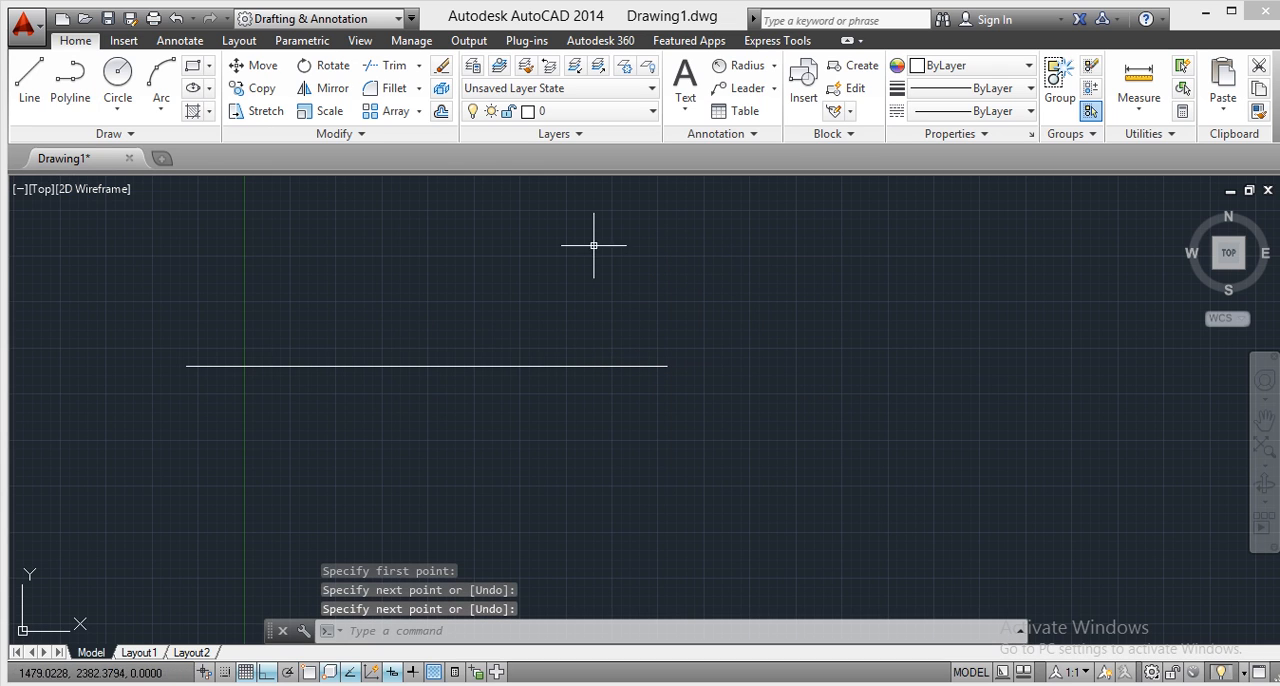
# Draw a vertical line about 900 units long downward from a point near the horizontal line's right end.
pyautogui.click(28, 78)
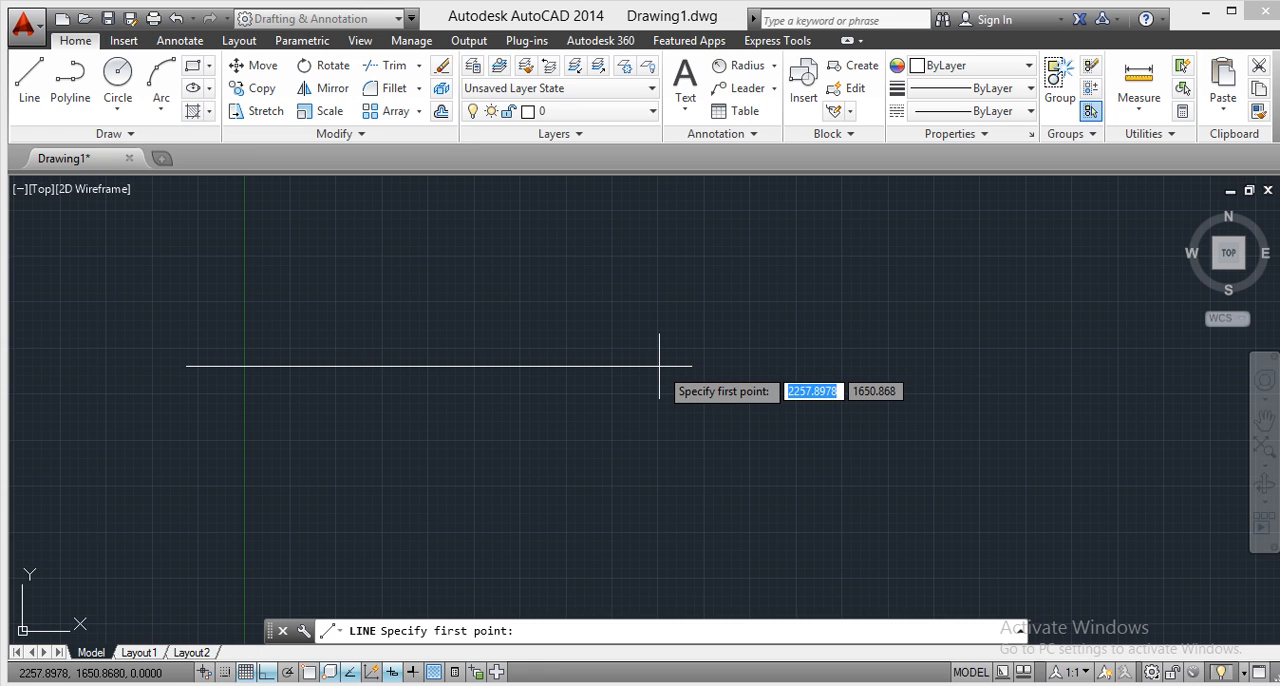
pyautogui.click(659, 366)
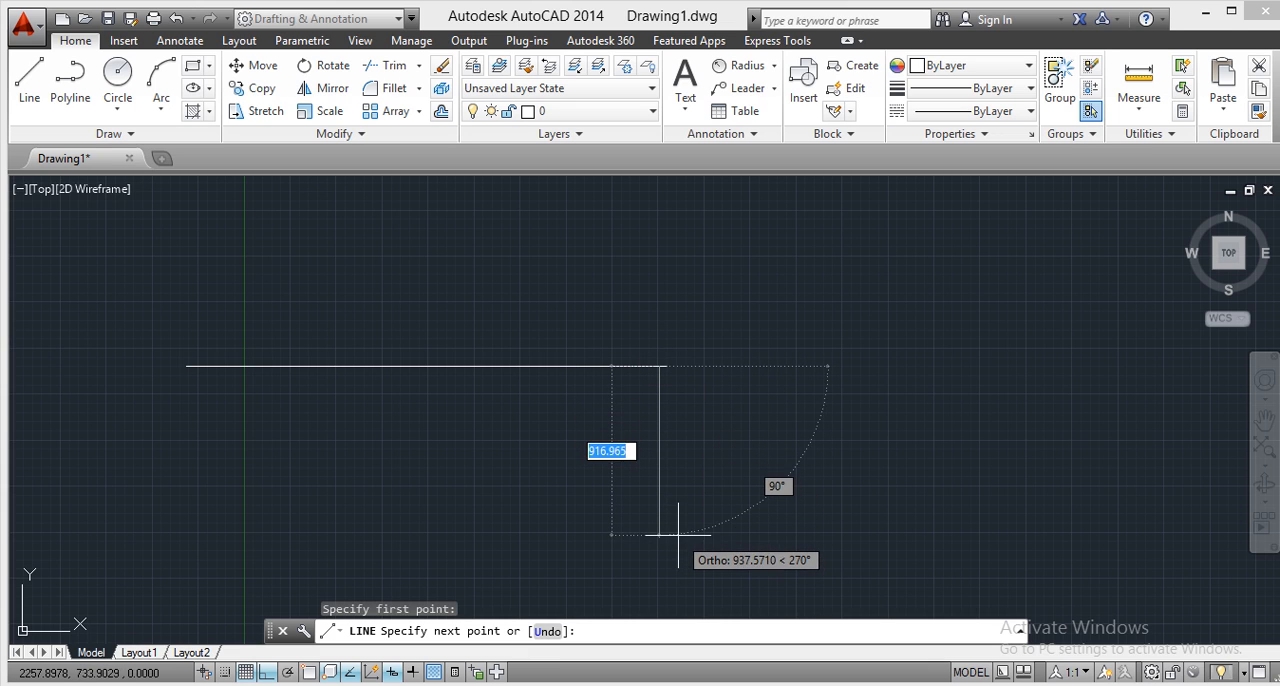
pyautogui.rightClick(685, 368)
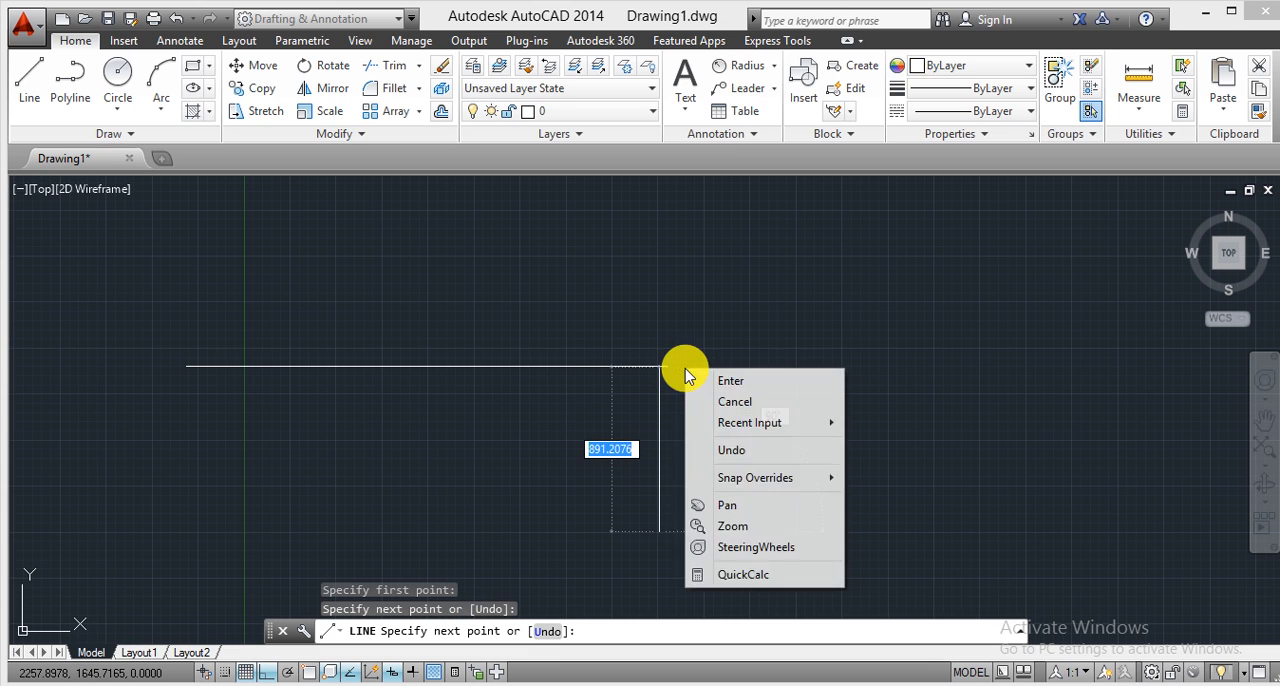
pyautogui.click(728, 382)
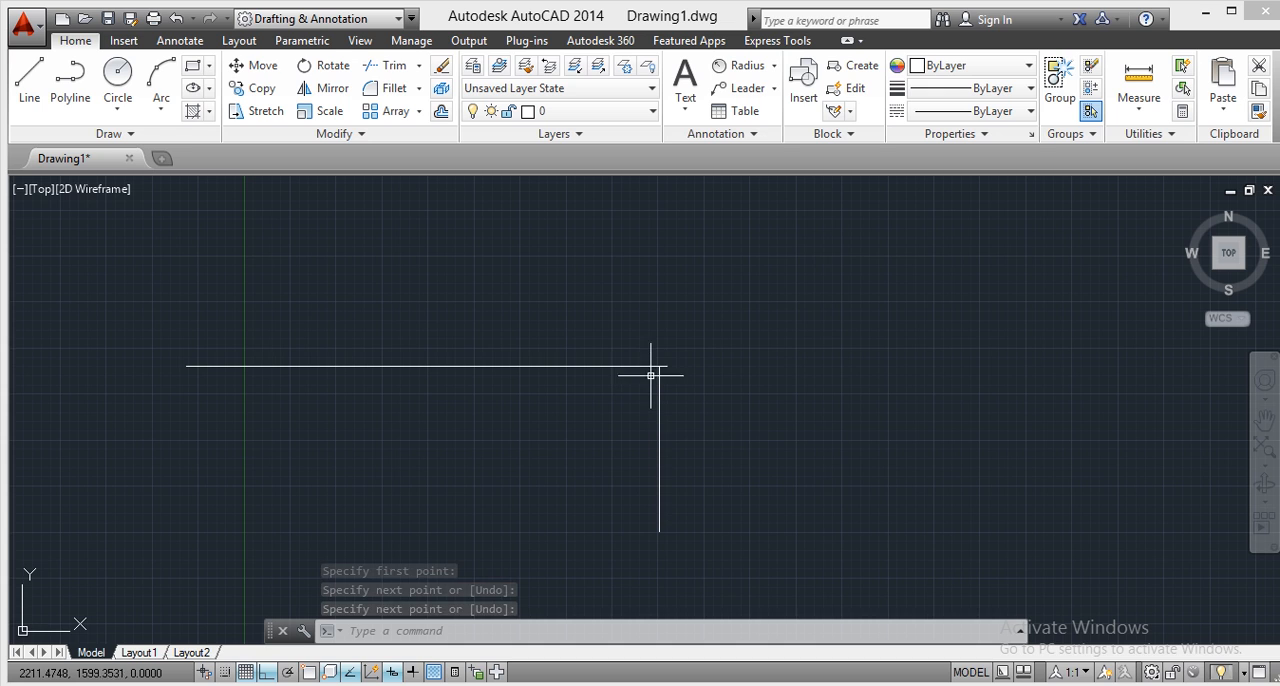
# Examine at close range how the vertical line meets the right end of the horizontal line.
pyautogui.click(1262, 382)
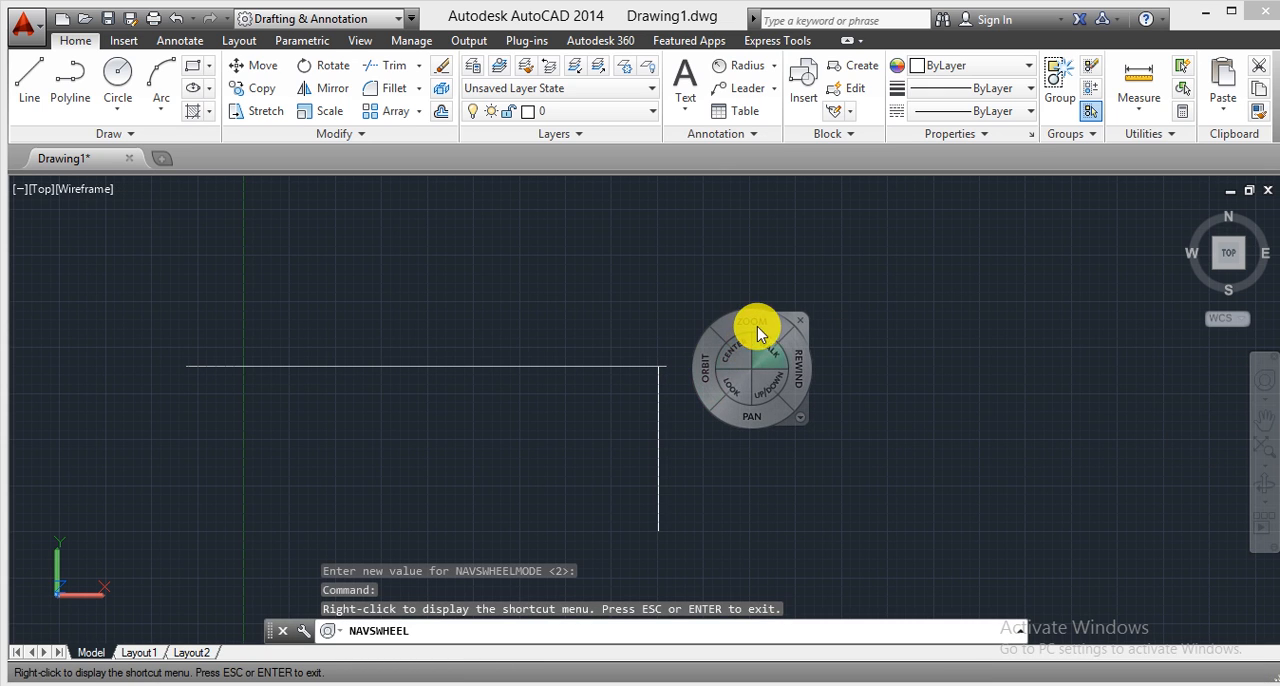
pyautogui.moveTo(757, 318)
pyautogui.mouseDown()
pyautogui.moveTo(754, 223)
pyautogui.moveTo(756, 234)
pyautogui.mouseUp()
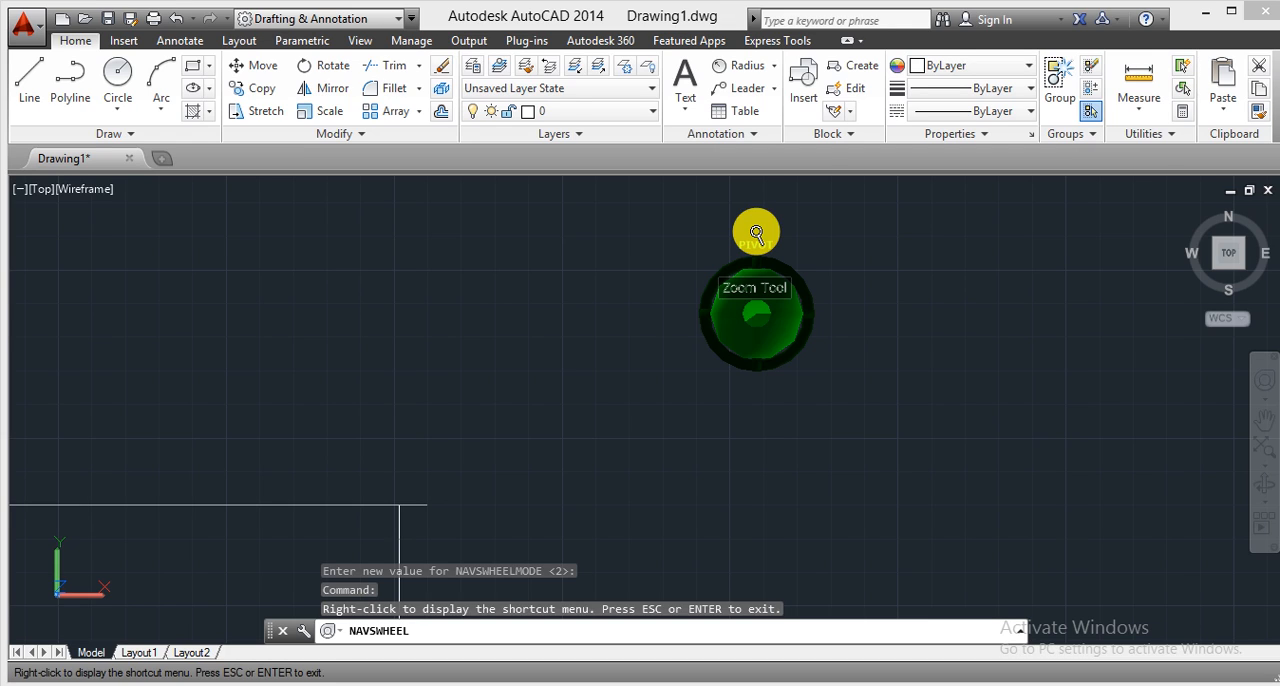
pyautogui.moveTo(757, 234)
pyautogui.mouseDown()
pyautogui.moveTo(749, 332)
pyautogui.moveTo(749, 300)
pyautogui.mouseUp()
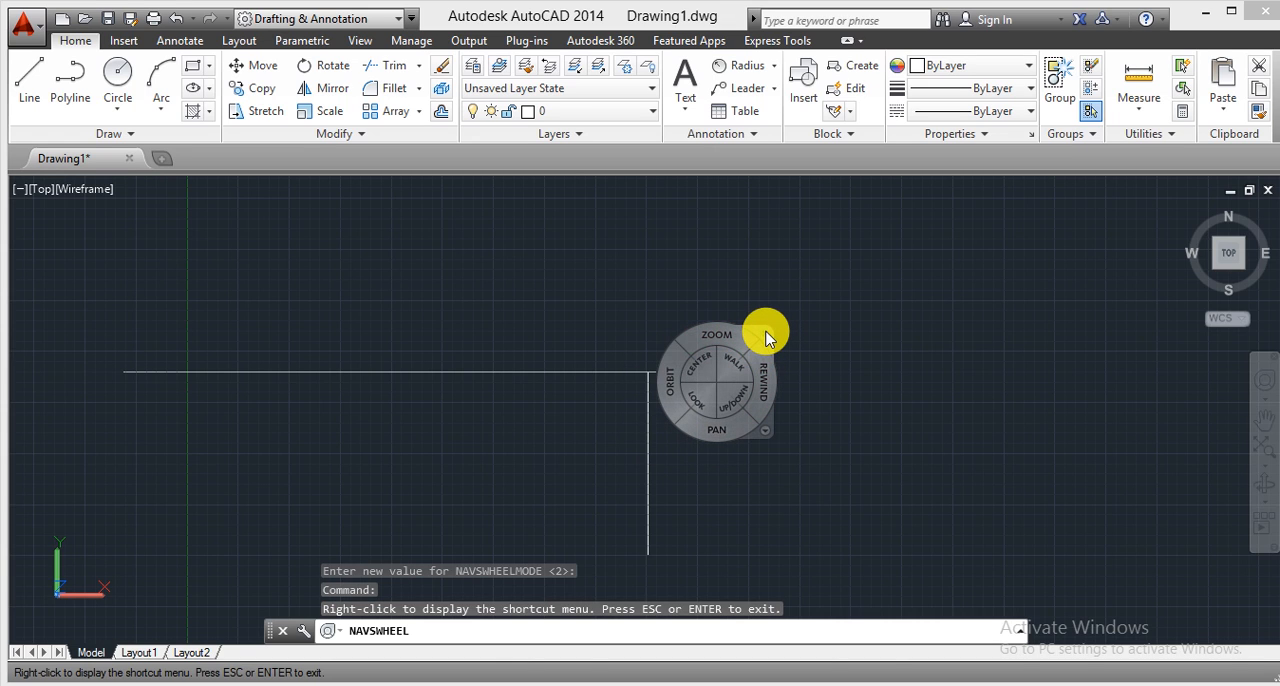
pyautogui.press('Escape')
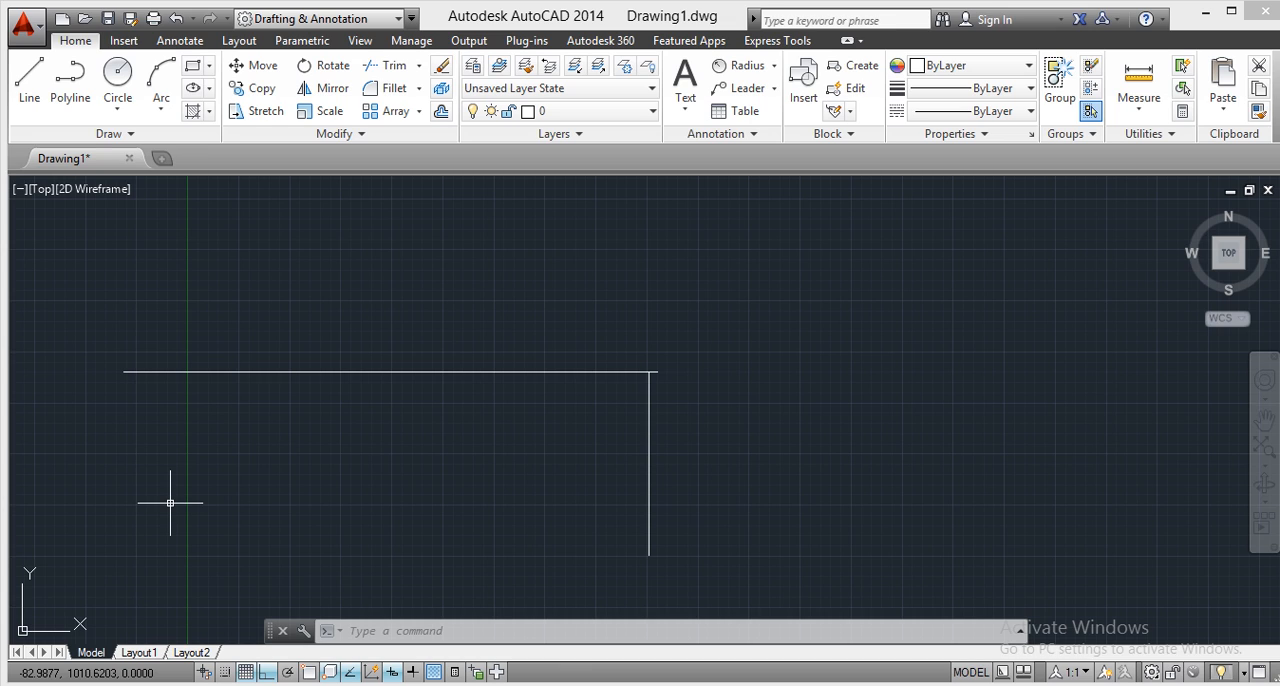
# Turn on all object snap modes in the drafting settings.
pyautogui.write('OS')
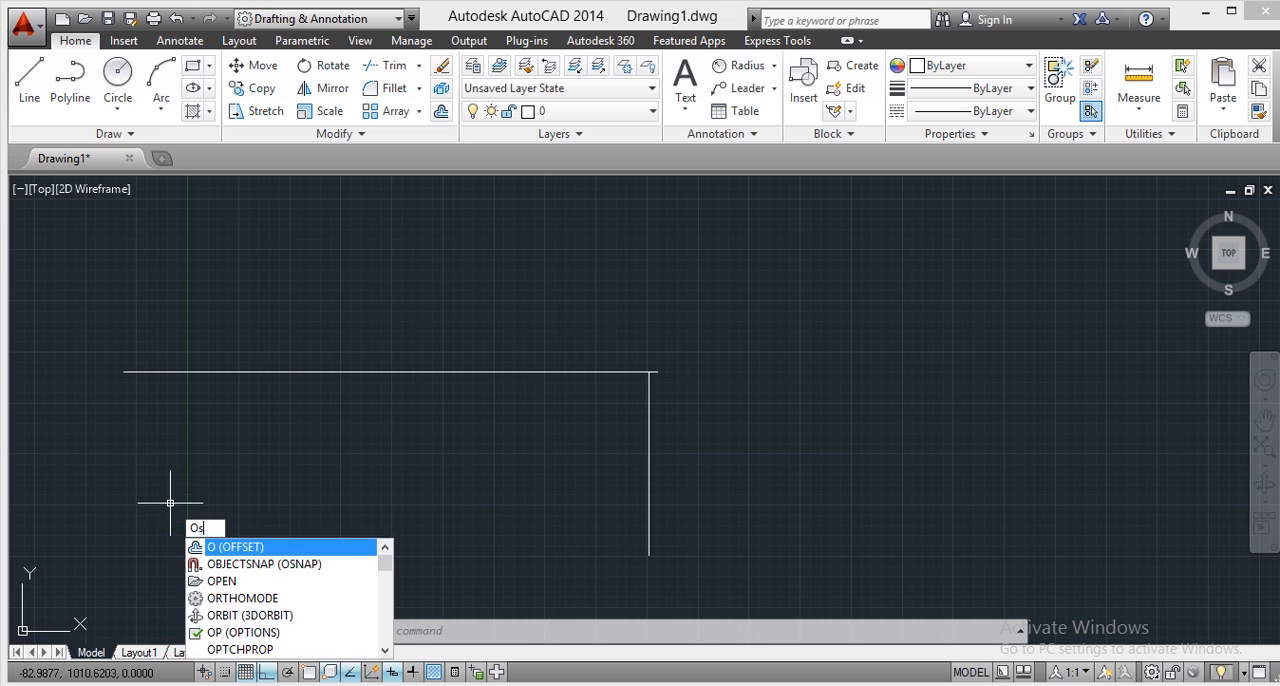
pyautogui.press('Return')
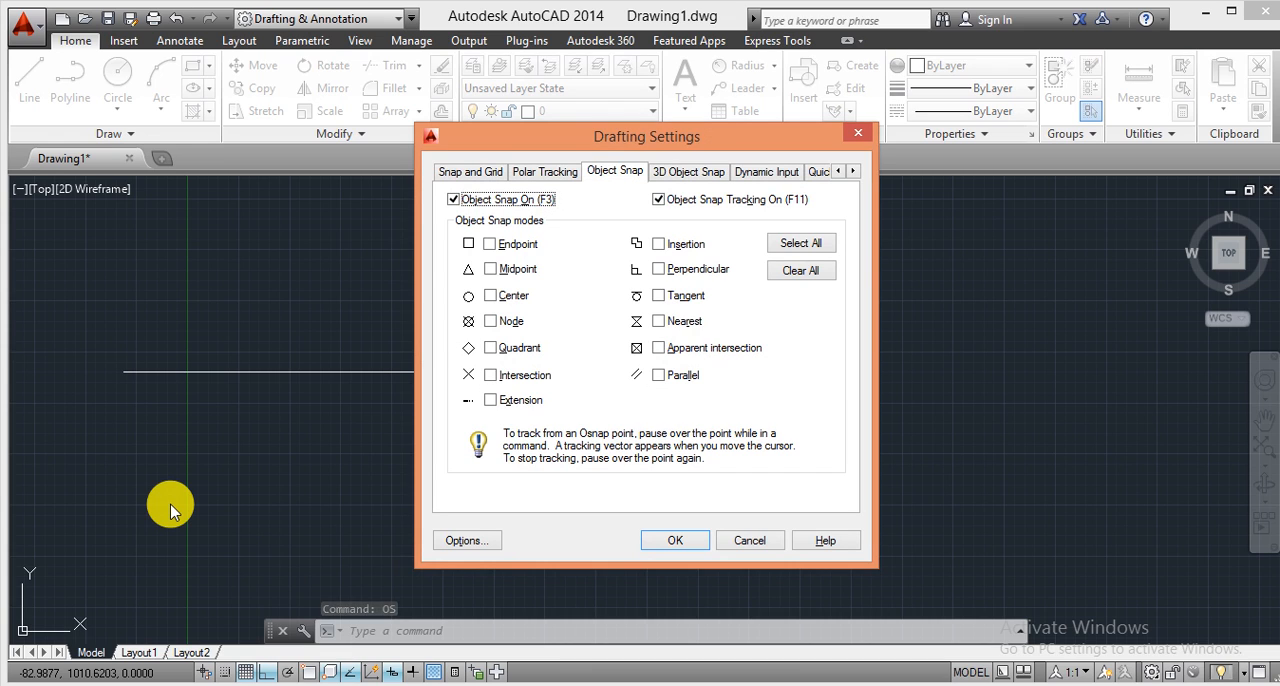
pyautogui.click(463, 172)
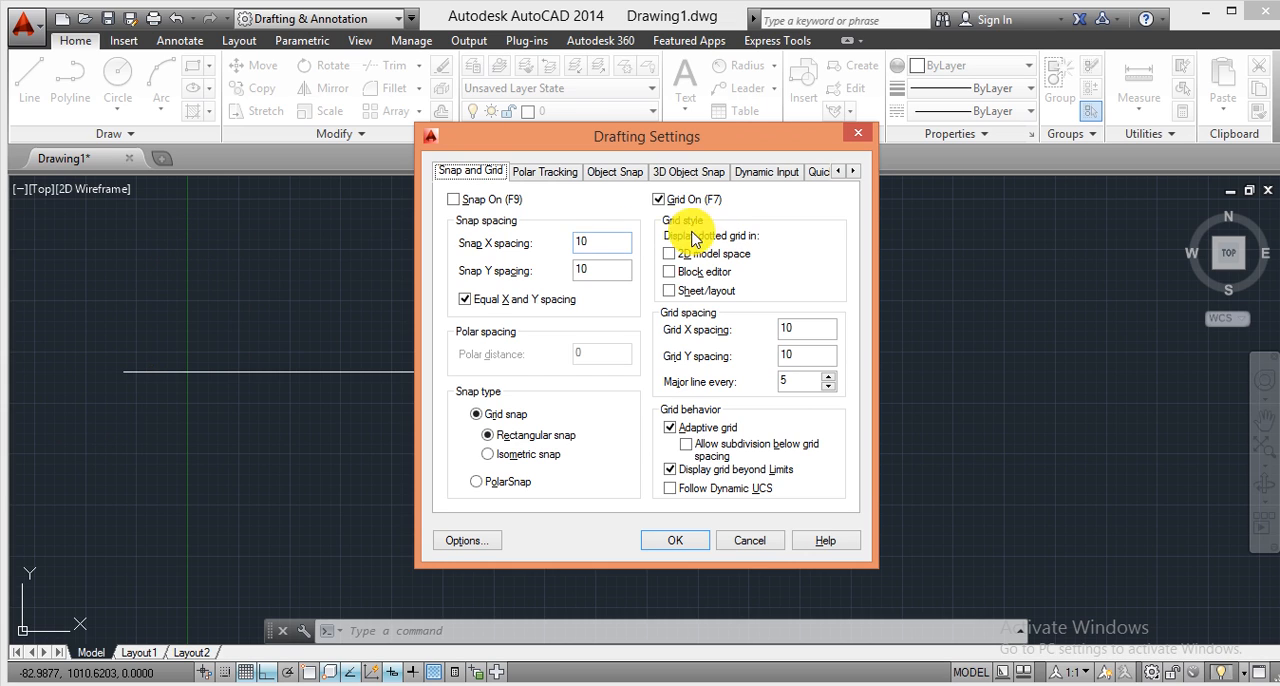
pyautogui.click(607, 176)
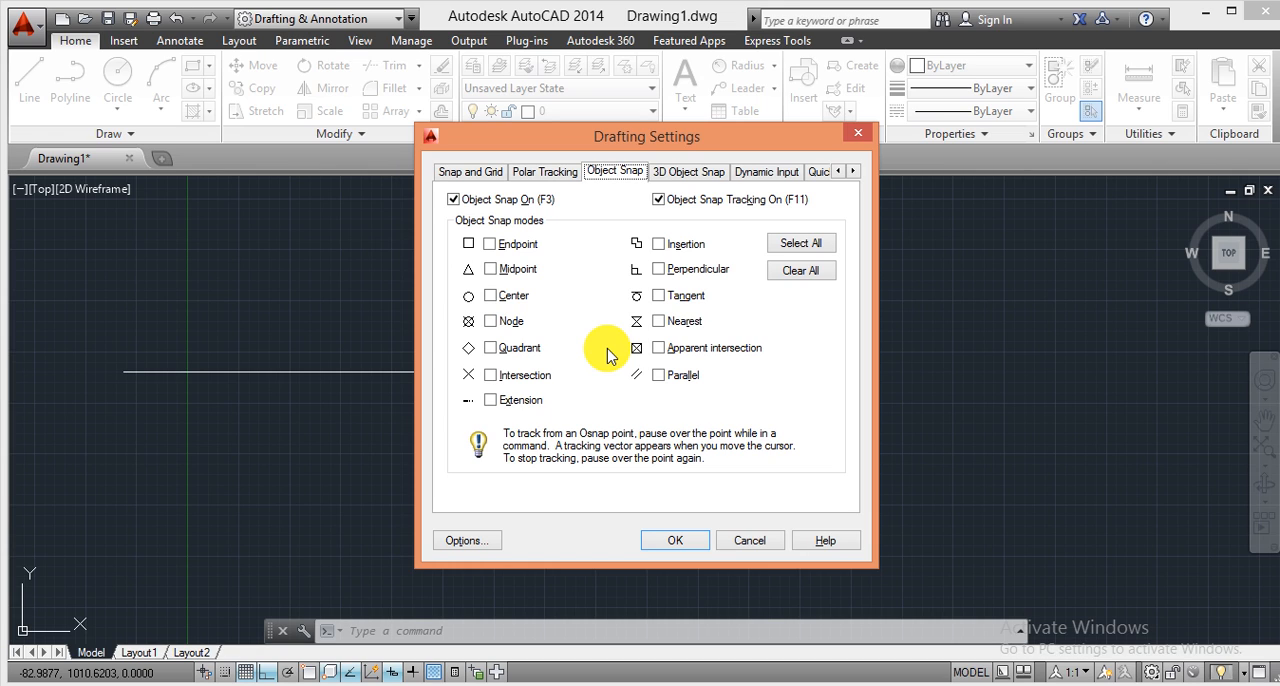
pyautogui.click(800, 244)
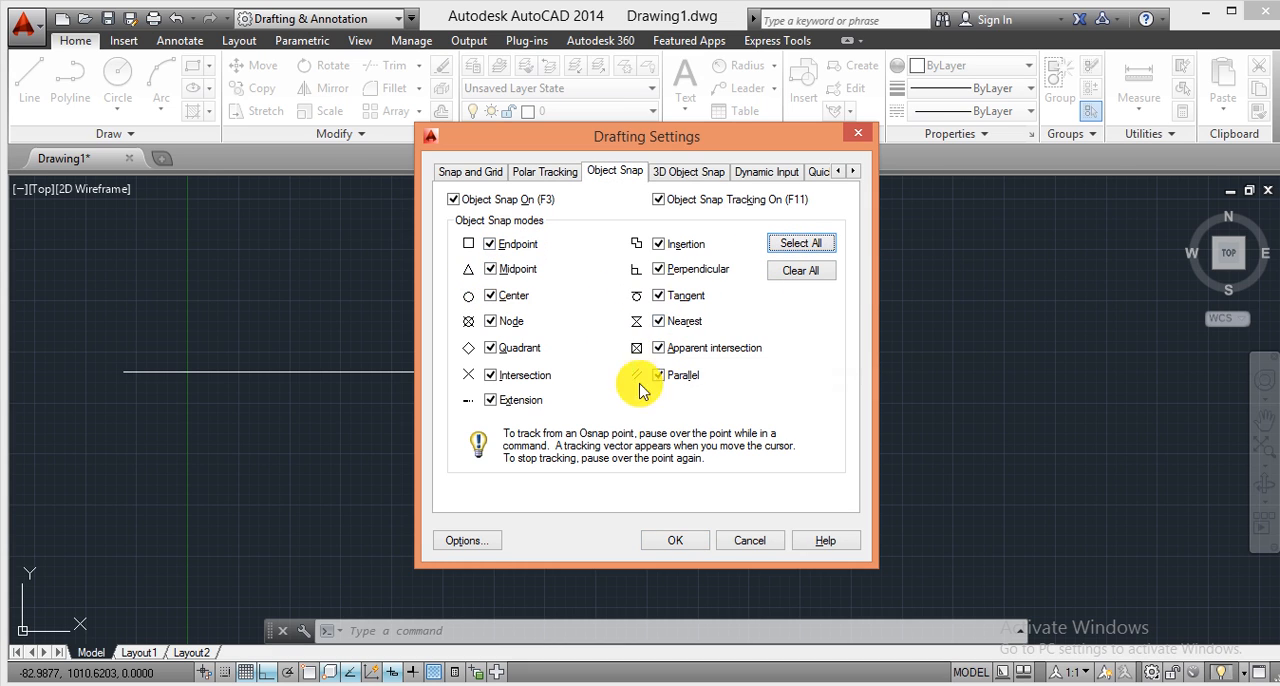
pyautogui.click(680, 542)
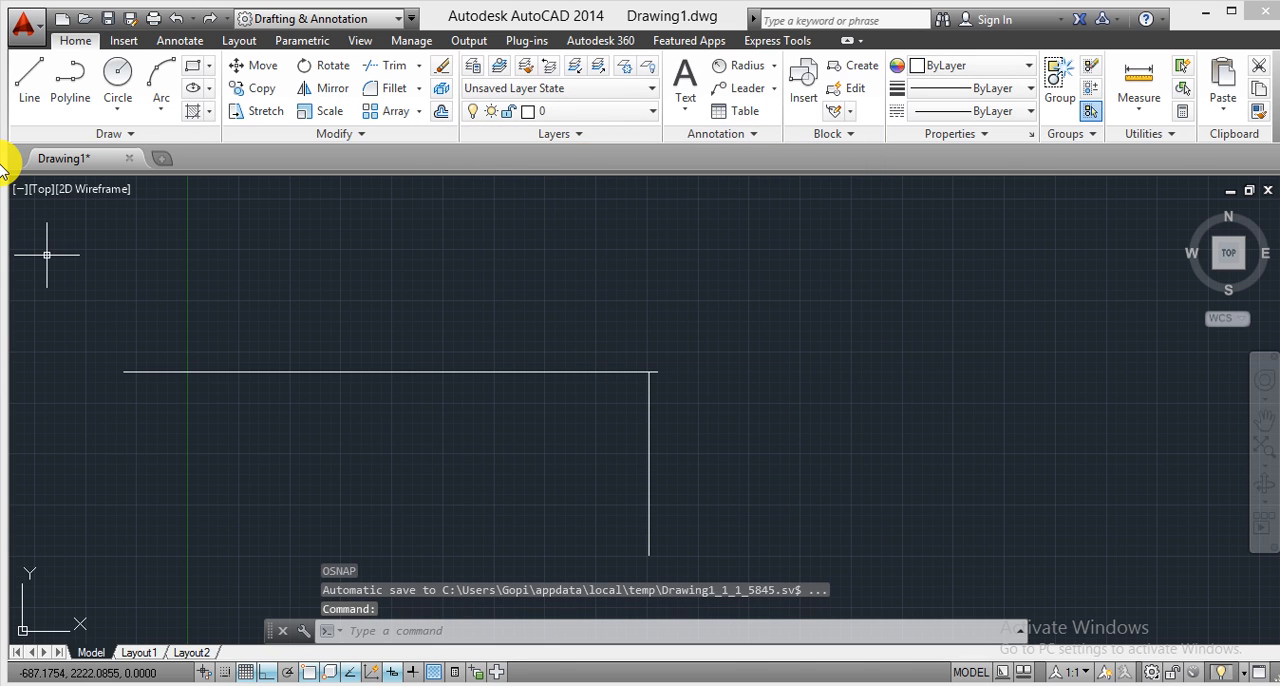
# Draw a vertical line about 800 units long downward from the left endpoint of the horizontal line.
pyautogui.click(27, 92)
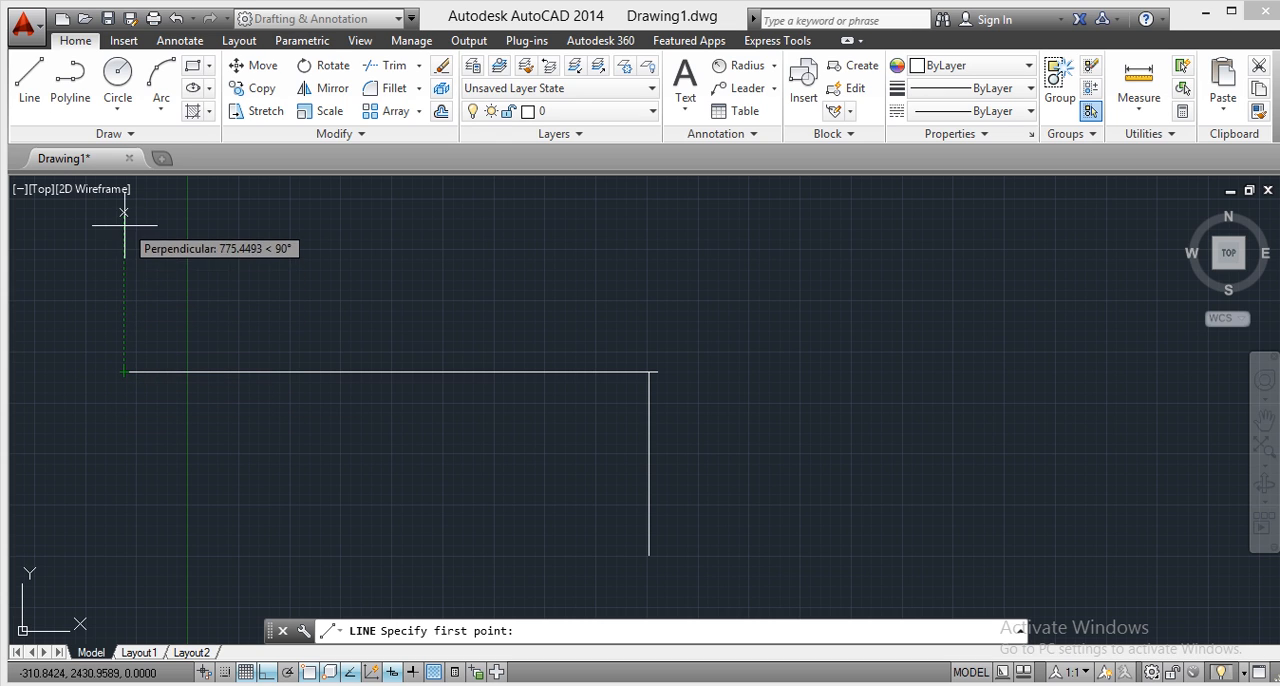
pyautogui.click(124, 372)
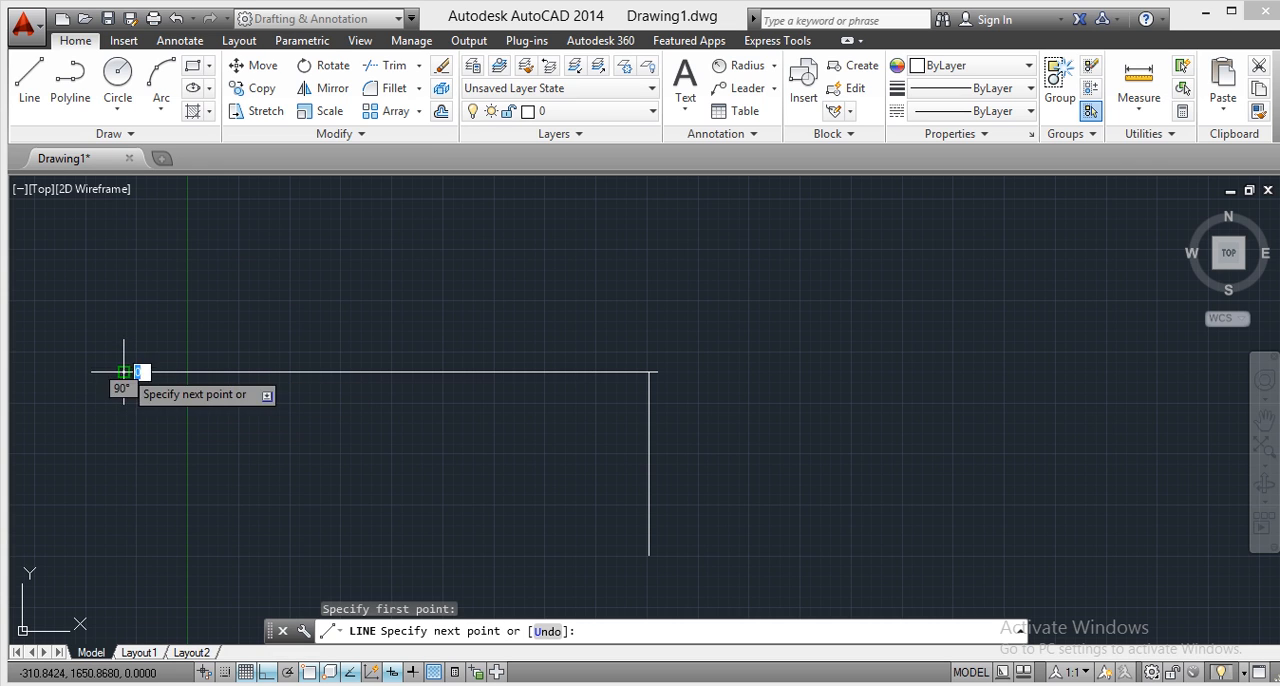
pyautogui.click(125, 522)
pyautogui.rightClick(131, 530)
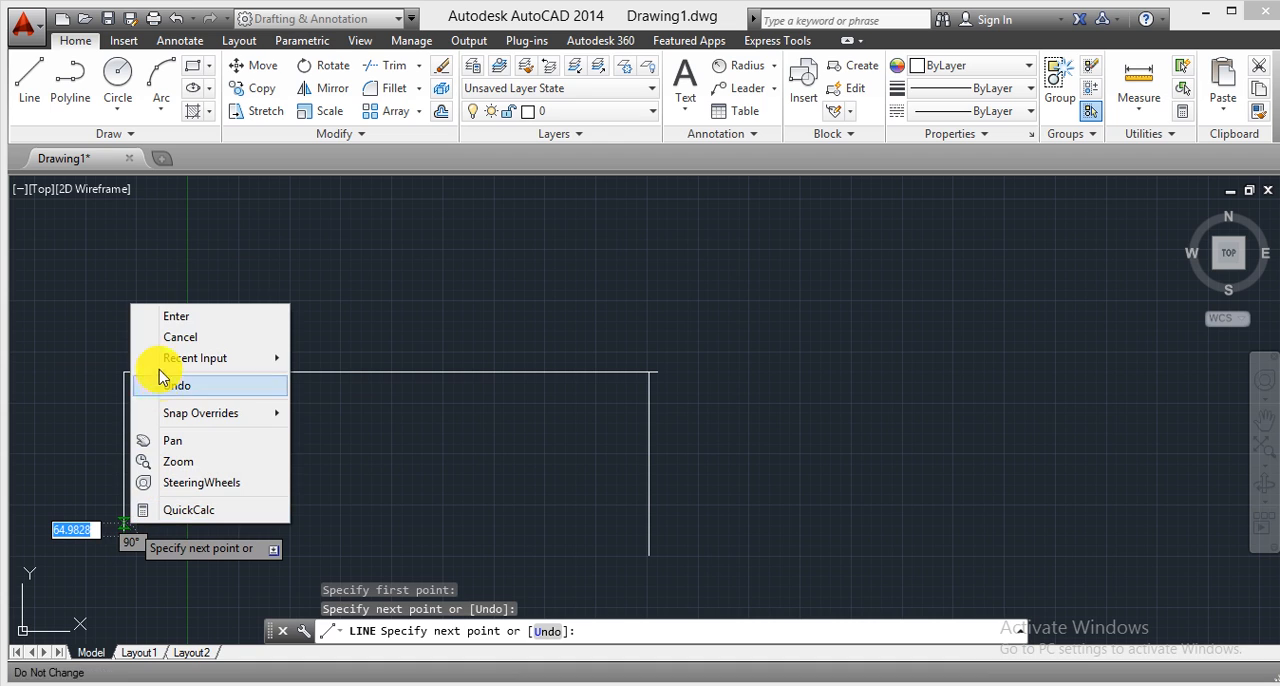
pyautogui.click(160, 317)
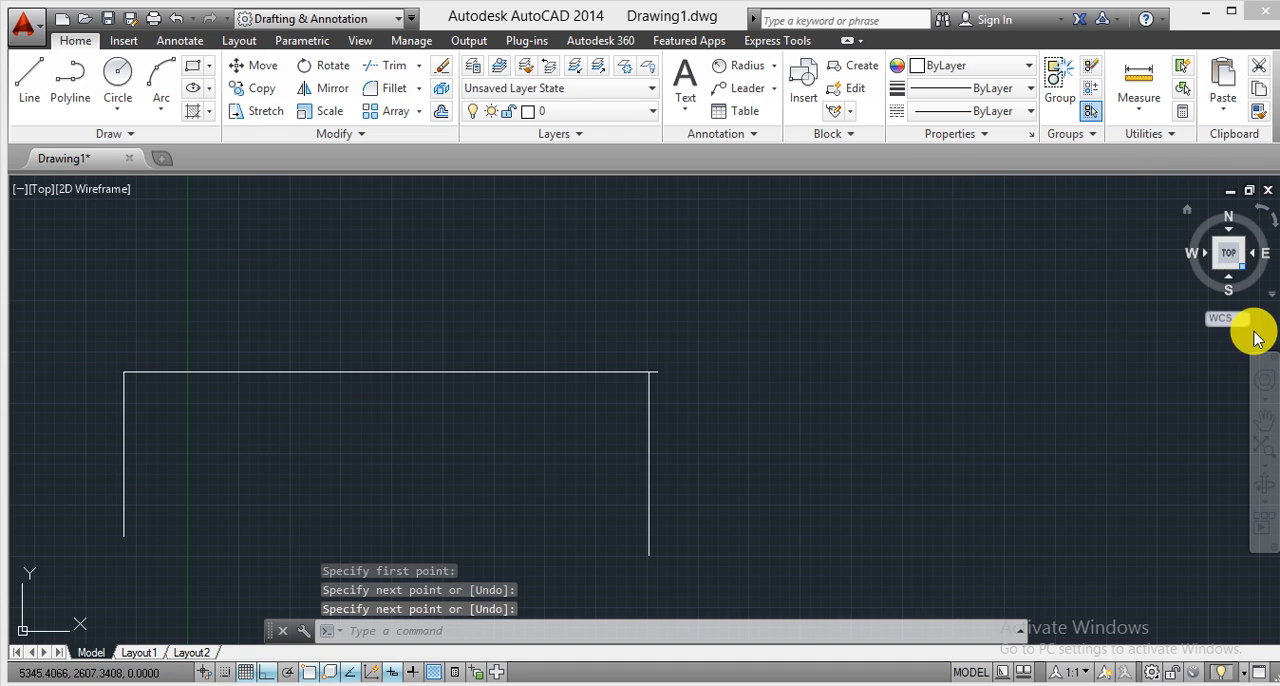
# Examine at close range the corner where the left vertical line joins the horizontal line's endpoint.
pyautogui.click(1263, 380)
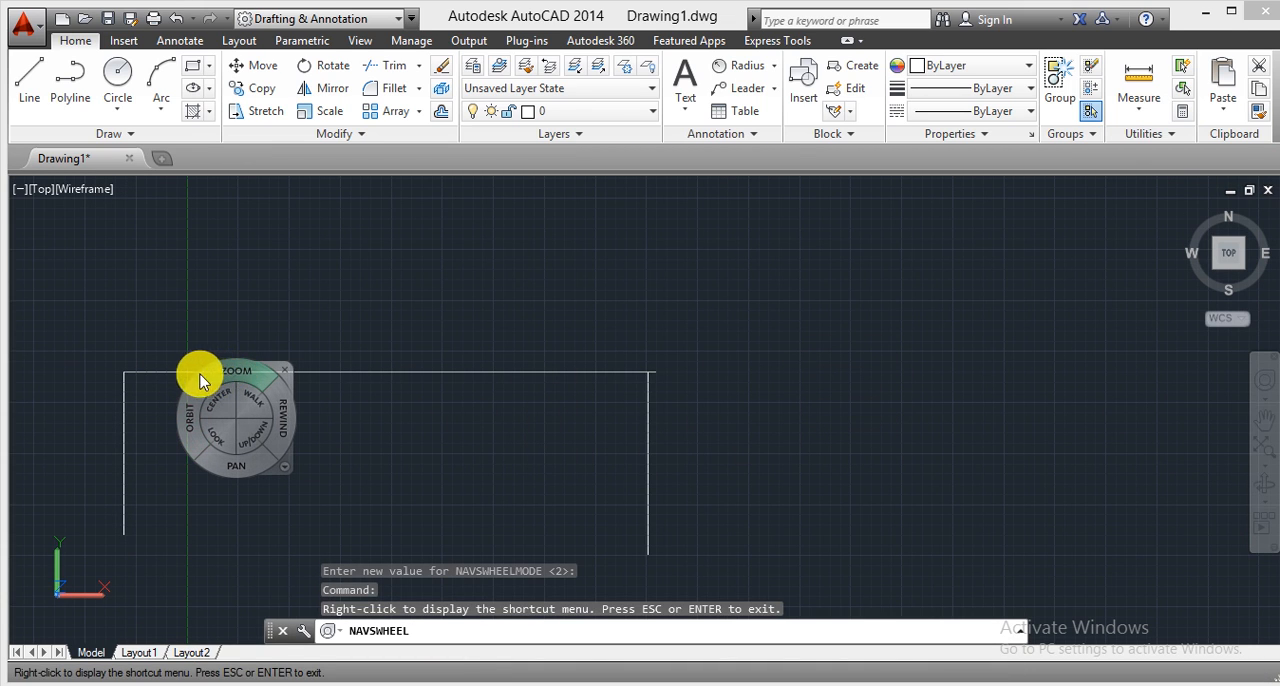
pyautogui.moveTo(149, 343); pyautogui.dragTo(154, 306)
pyautogui.moveTo(114, 477); pyautogui.dragTo(222, 224)
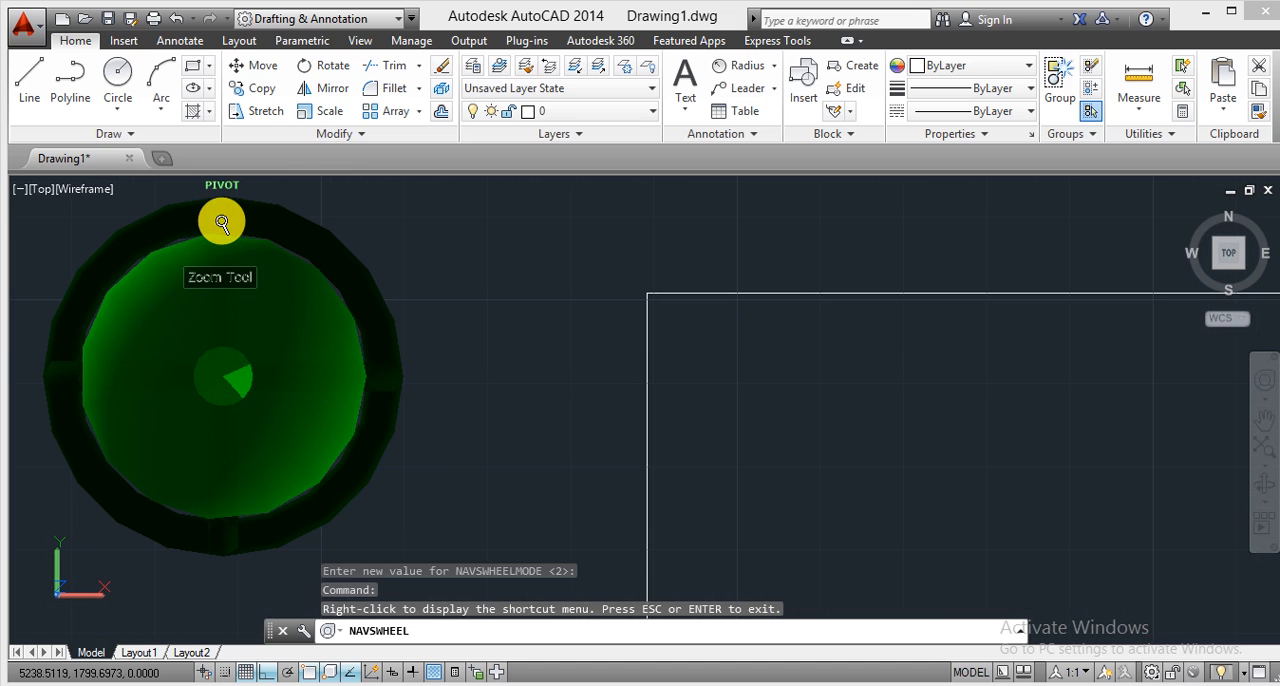
pyautogui.moveTo(222, 224); pyautogui.dragTo(341, 528)
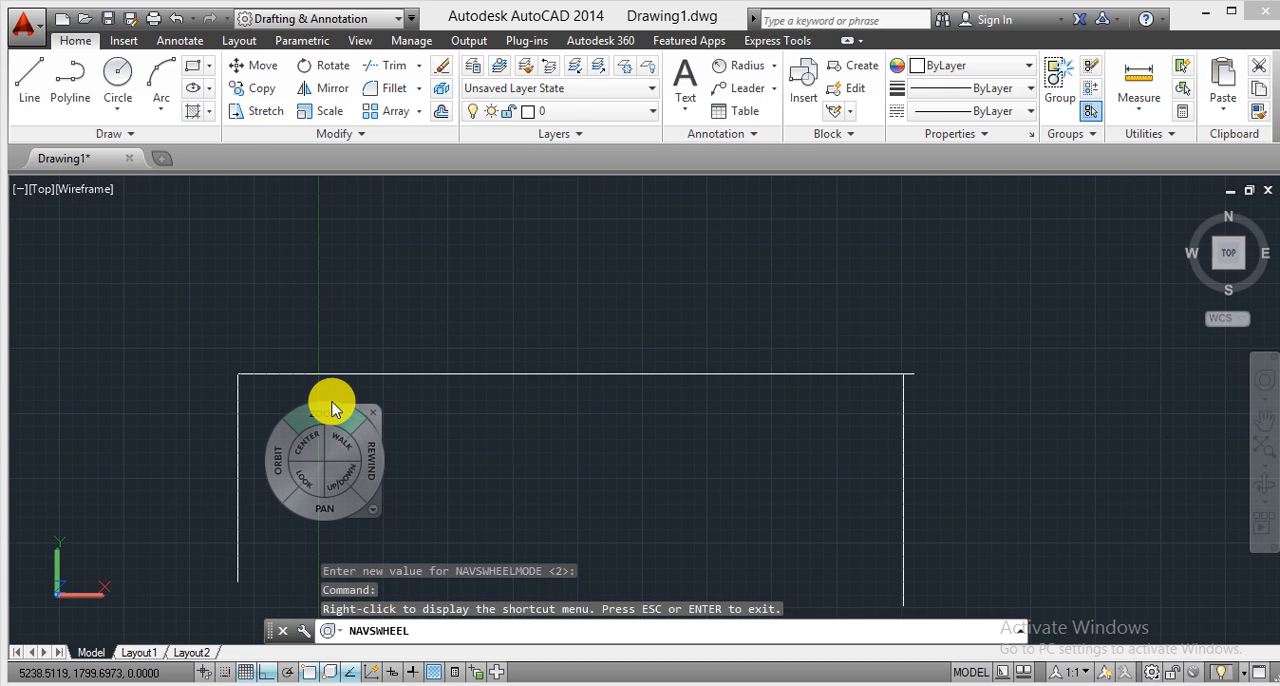
pyautogui.press('Escape')
# Draw a vertical line downward from the midpoint of the horizontal line, ending slightly above the left vertical line's lower end.
pyautogui.click(32, 82)
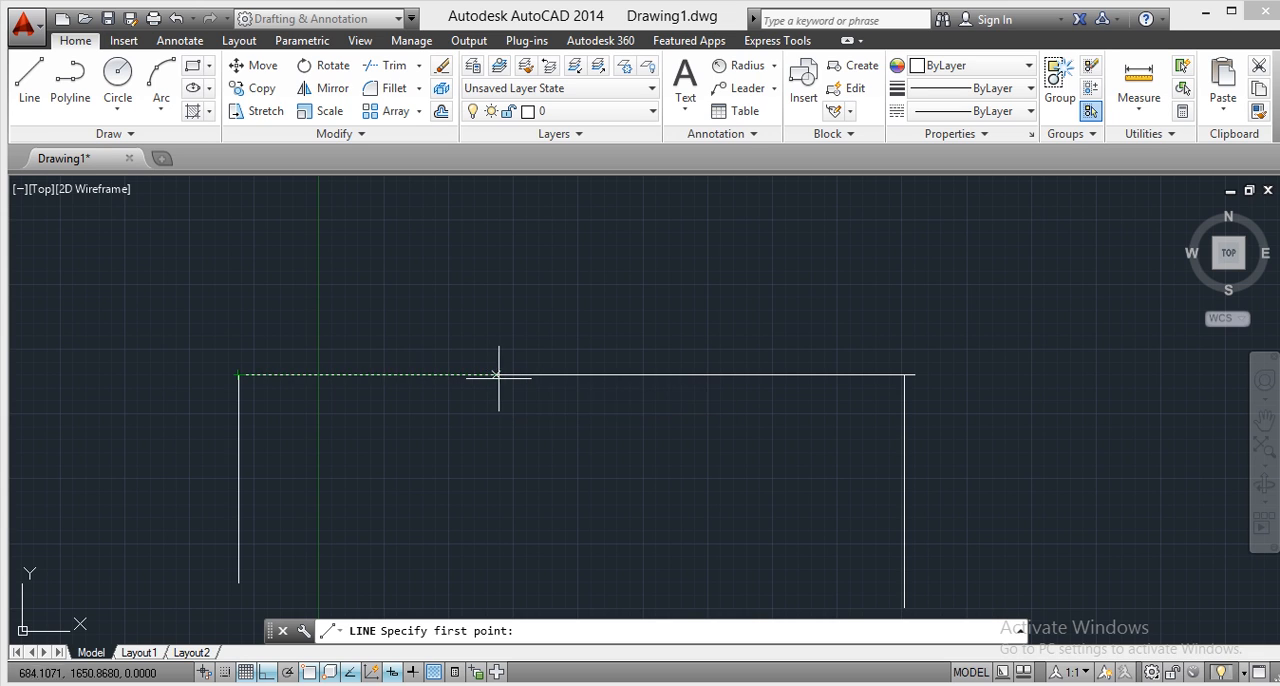
pyautogui.click(576, 375)
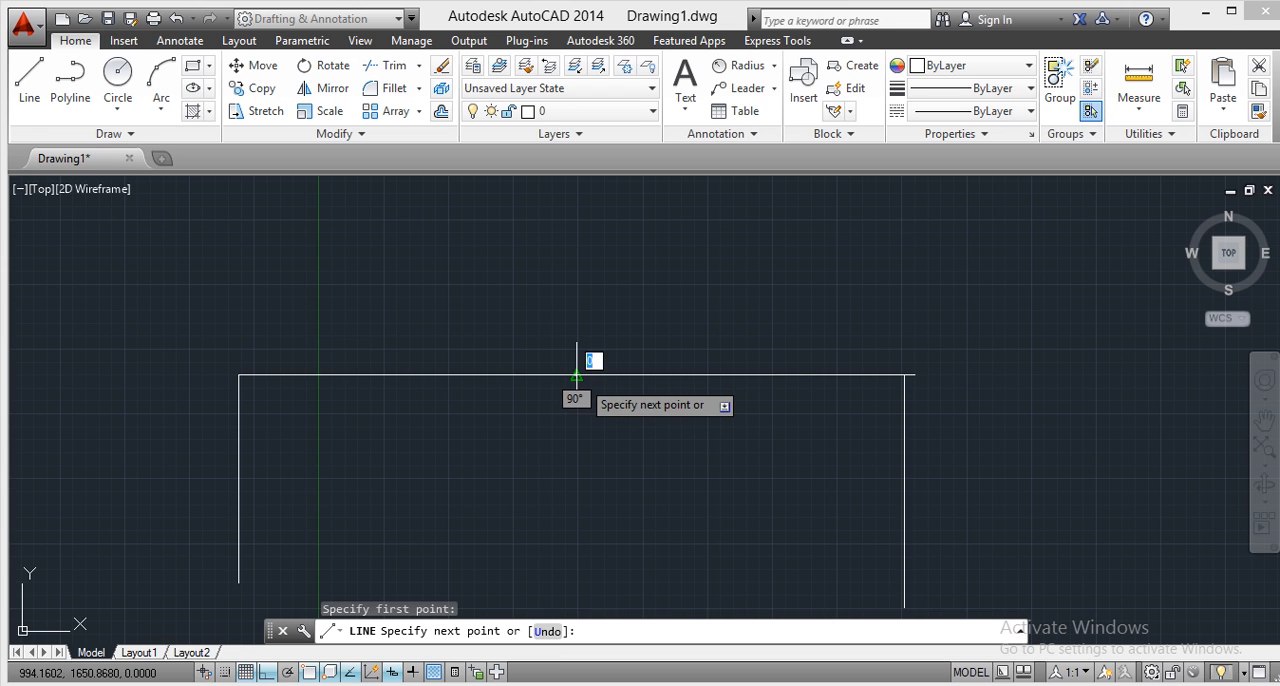
pyautogui.click(585, 544)
pyautogui.rightClick(589, 534)
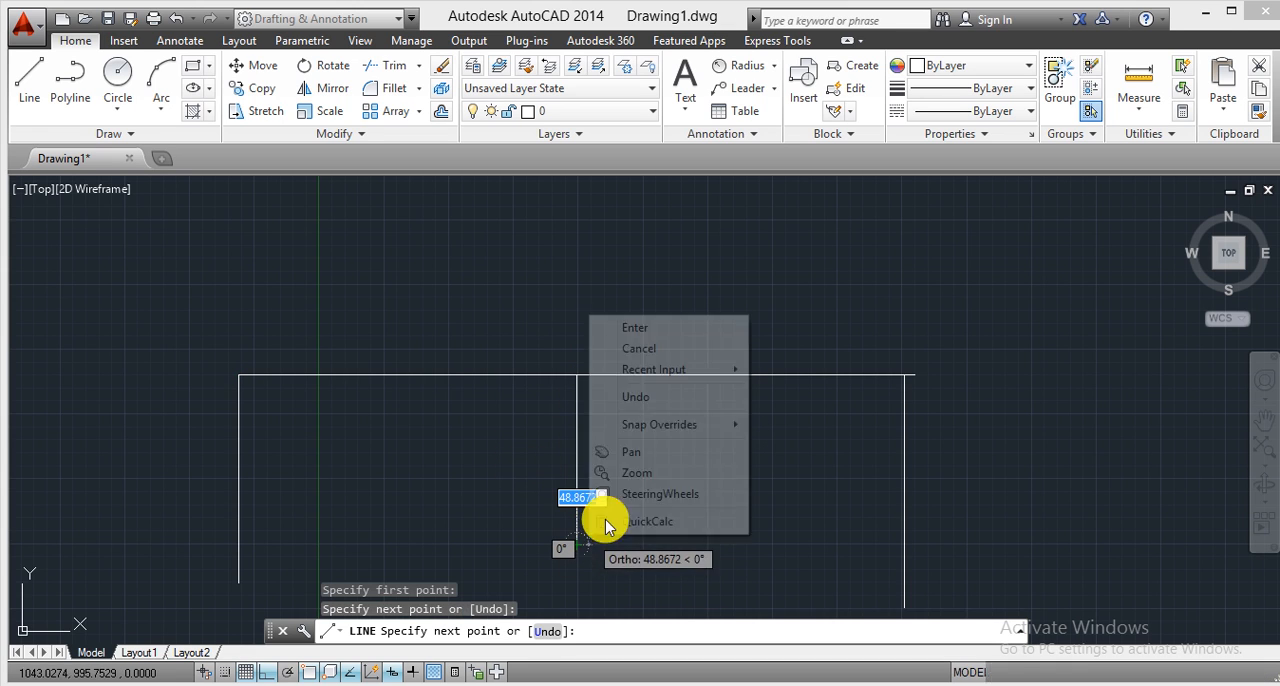
pyautogui.click(681, 333)
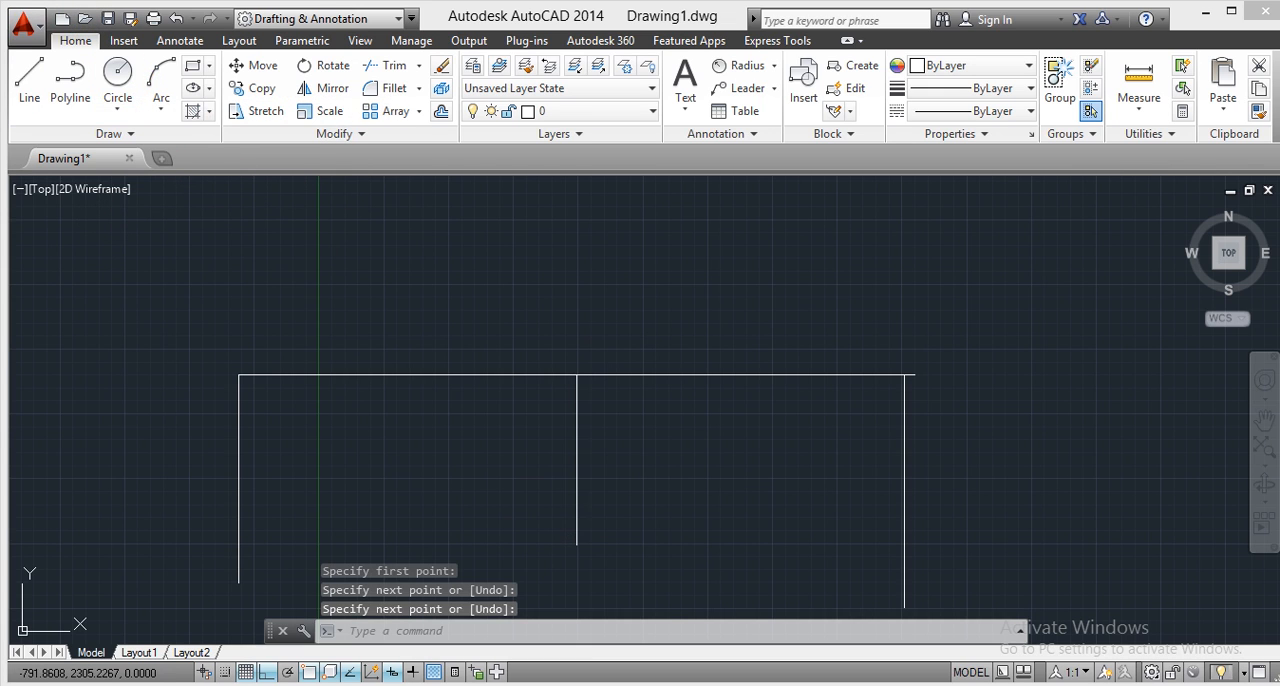
# Draw a circle with a radius of about 179 units centred on the horizontal line's midpoint.
pyautogui.click(117, 82)
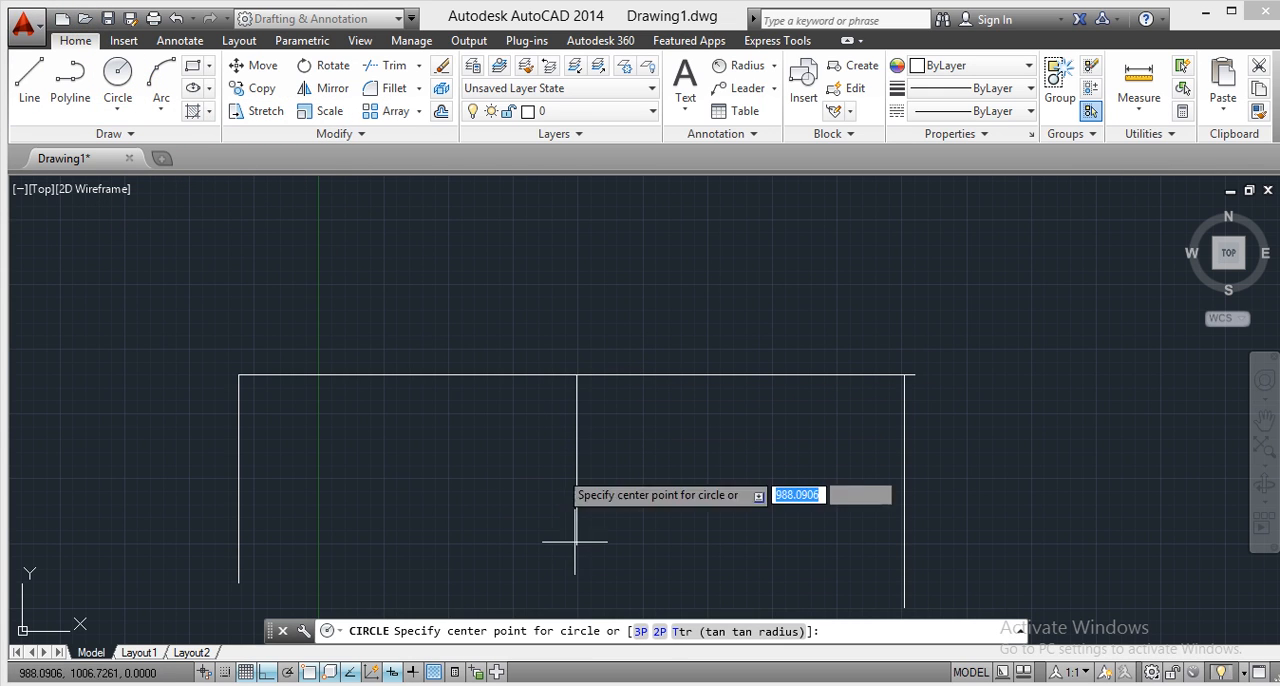
pyautogui.click(576, 375)
pyautogui.click(610, 327)
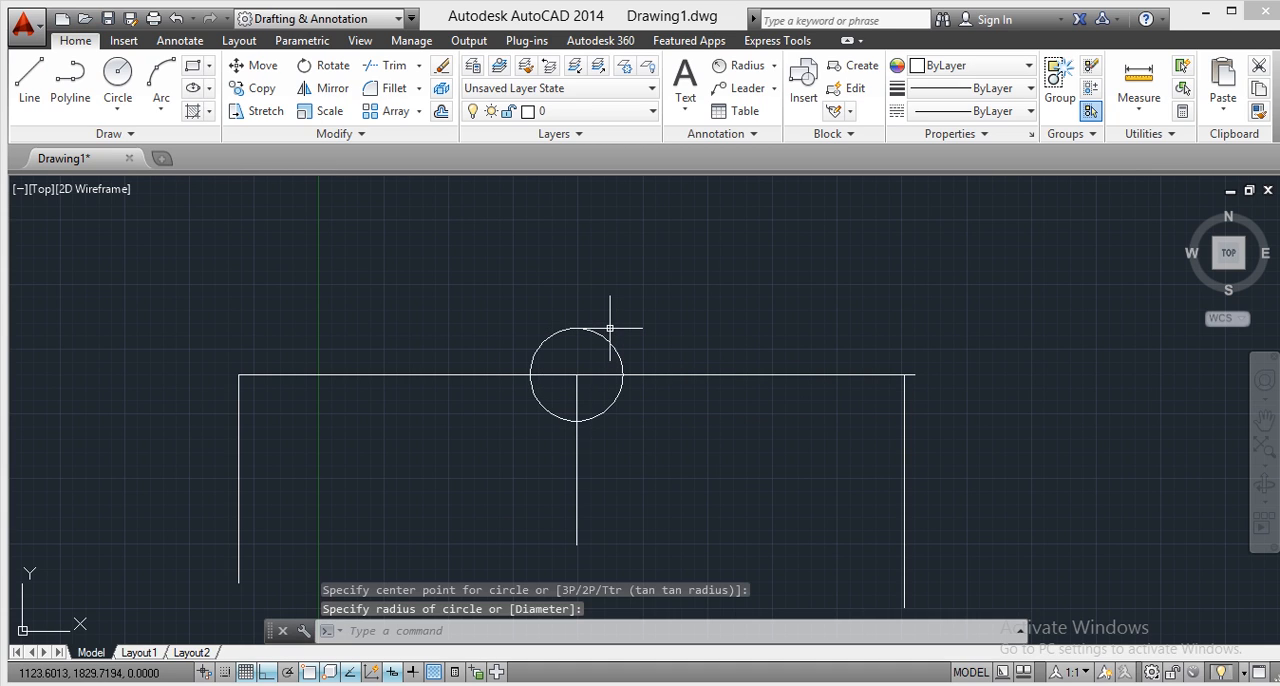
pyautogui.click(108, 76)
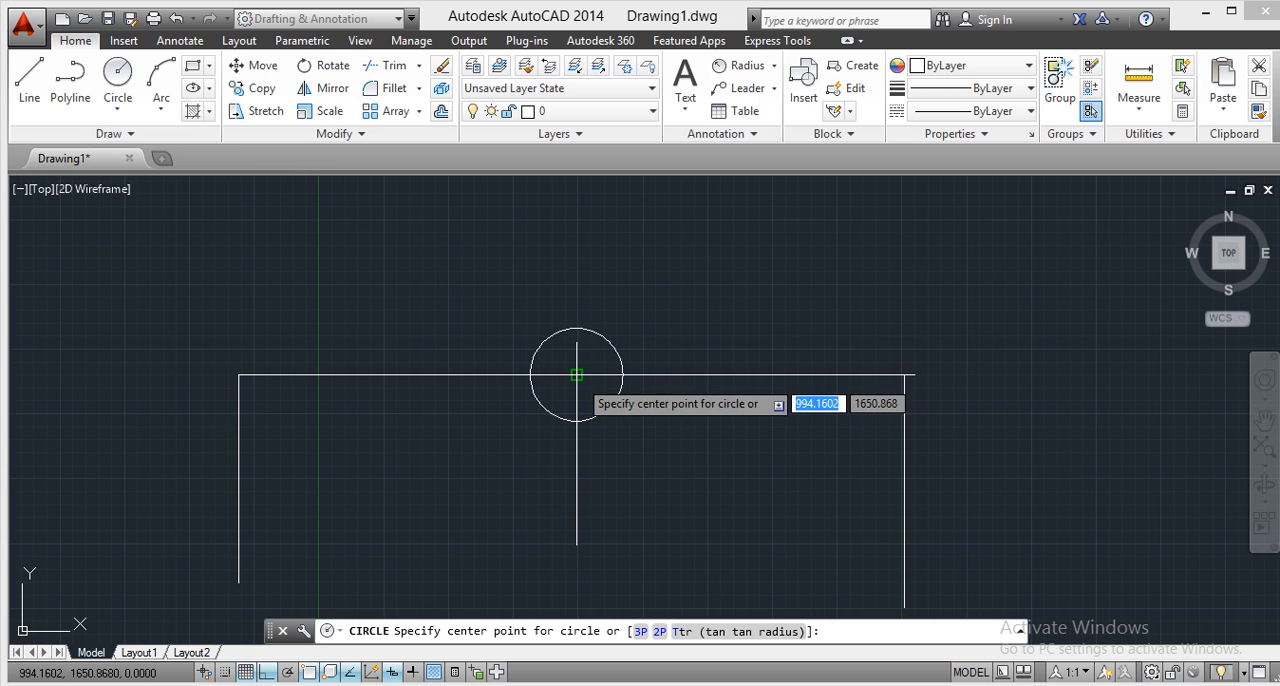
pyautogui.rightClick(305, 295)
pyautogui.click(344, 308)
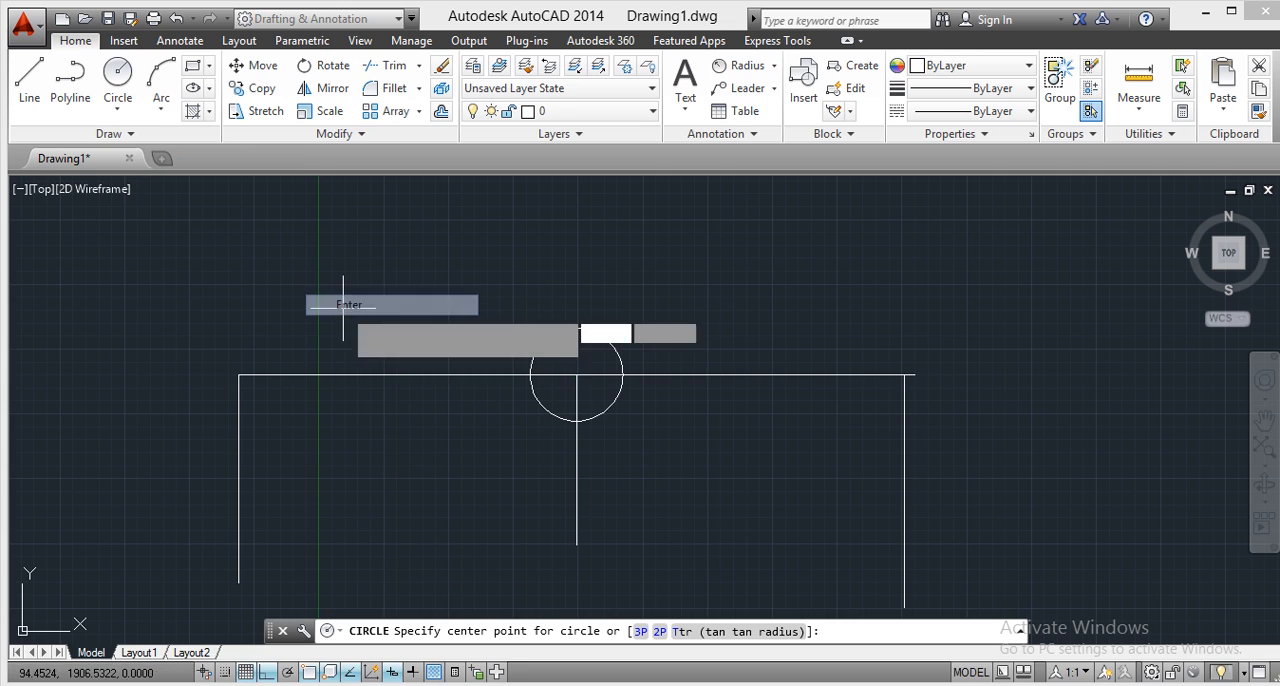
# Draw a second, slightly larger circle in the empty area above the horizontal line, right of its midpoint.
pyautogui.click(118, 95)
pyautogui.click(697, 251)
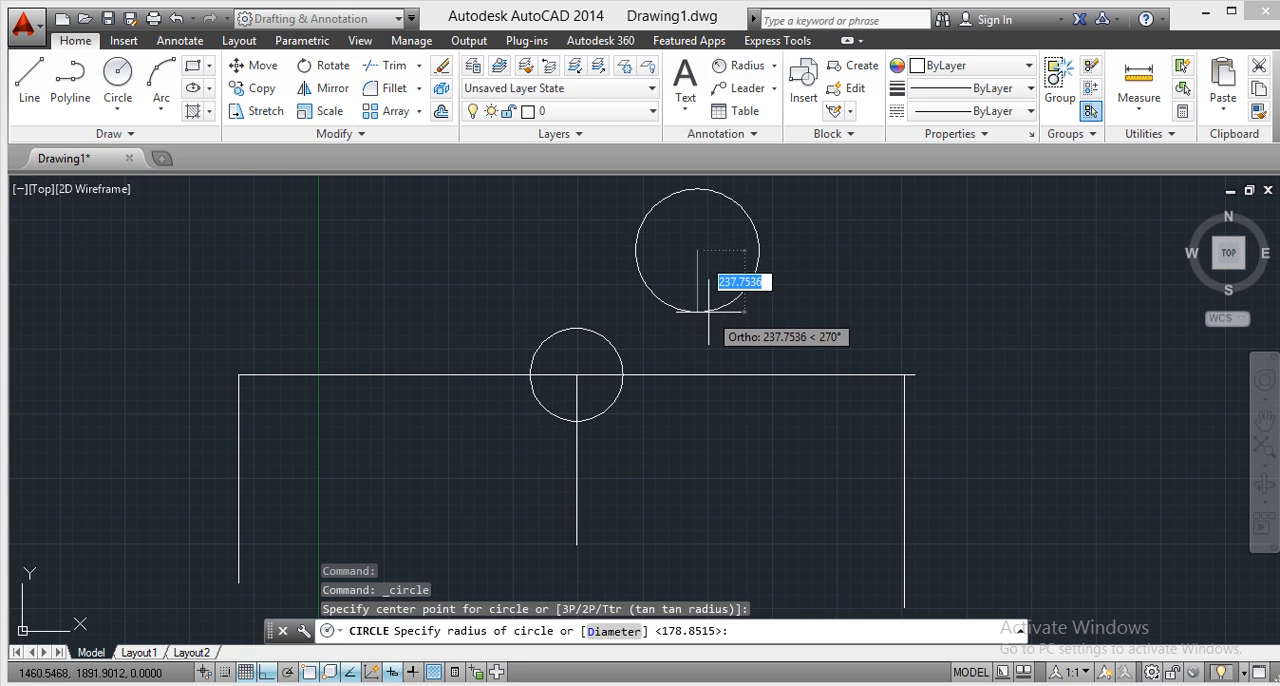
pyautogui.click(707, 300)
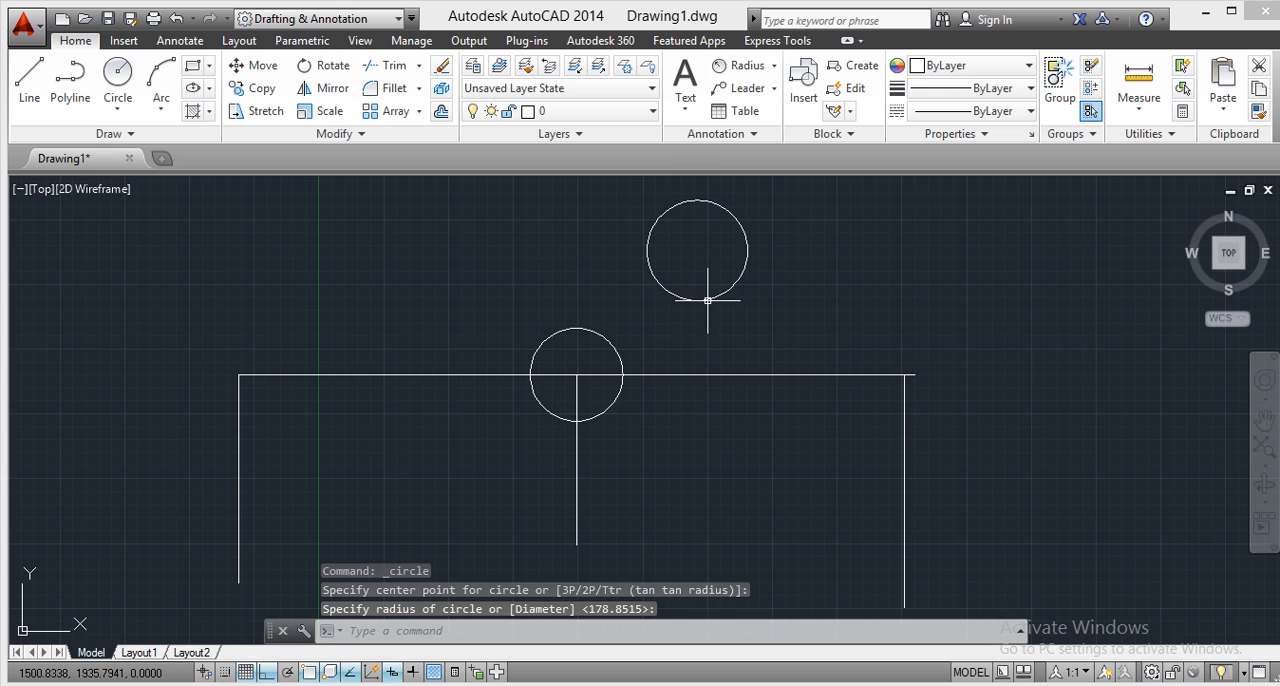
# Draw a smaller circle with a radius of about 113 units, concentric with the circle above the horizontal line.
pyautogui.click(112, 70)
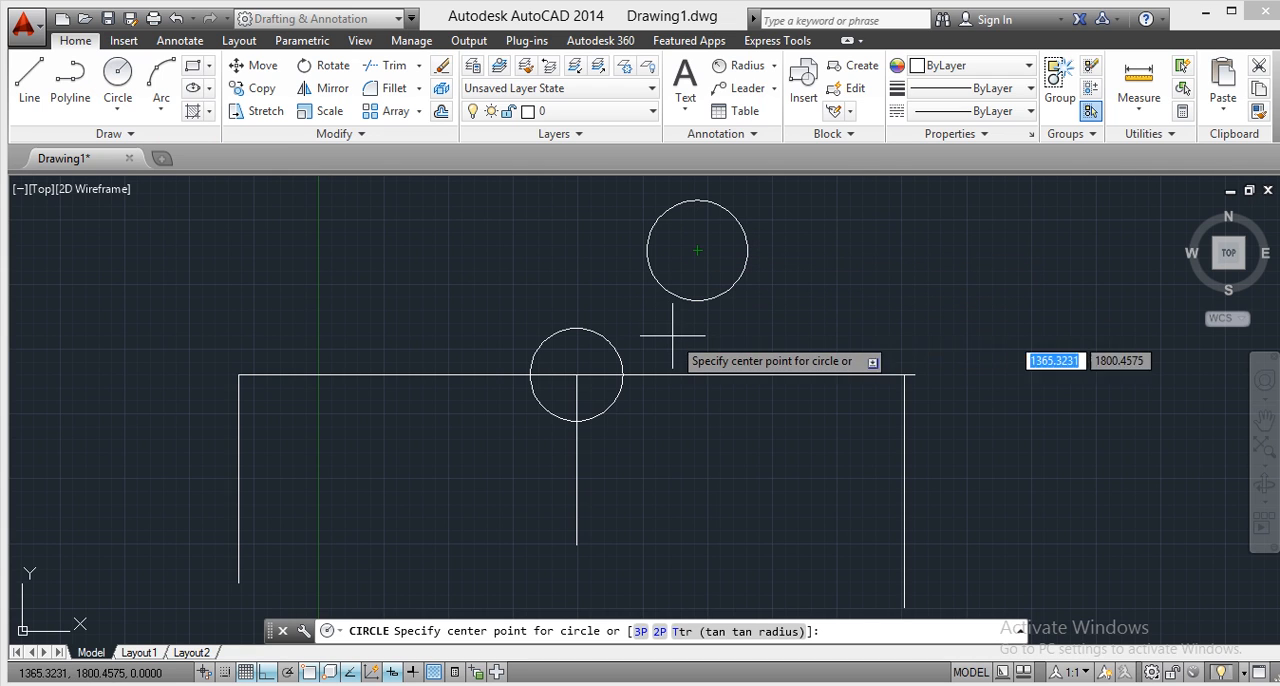
pyautogui.click(697, 250)
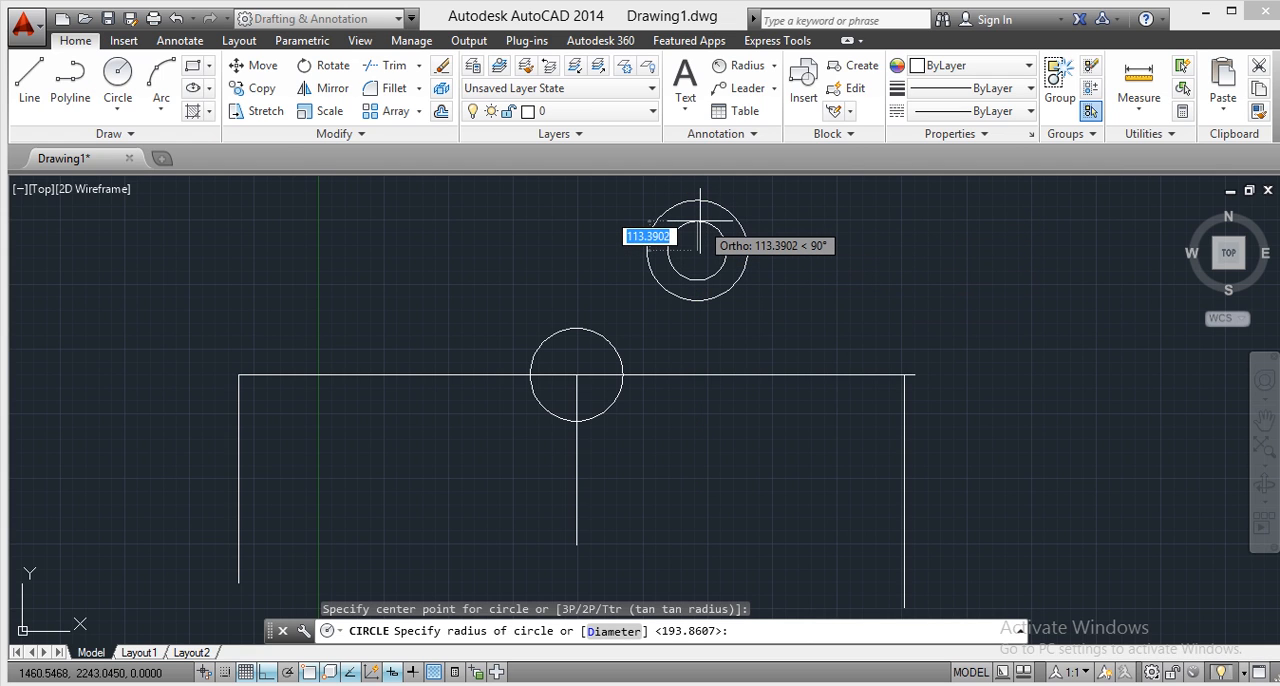
pyautogui.click(699, 214)
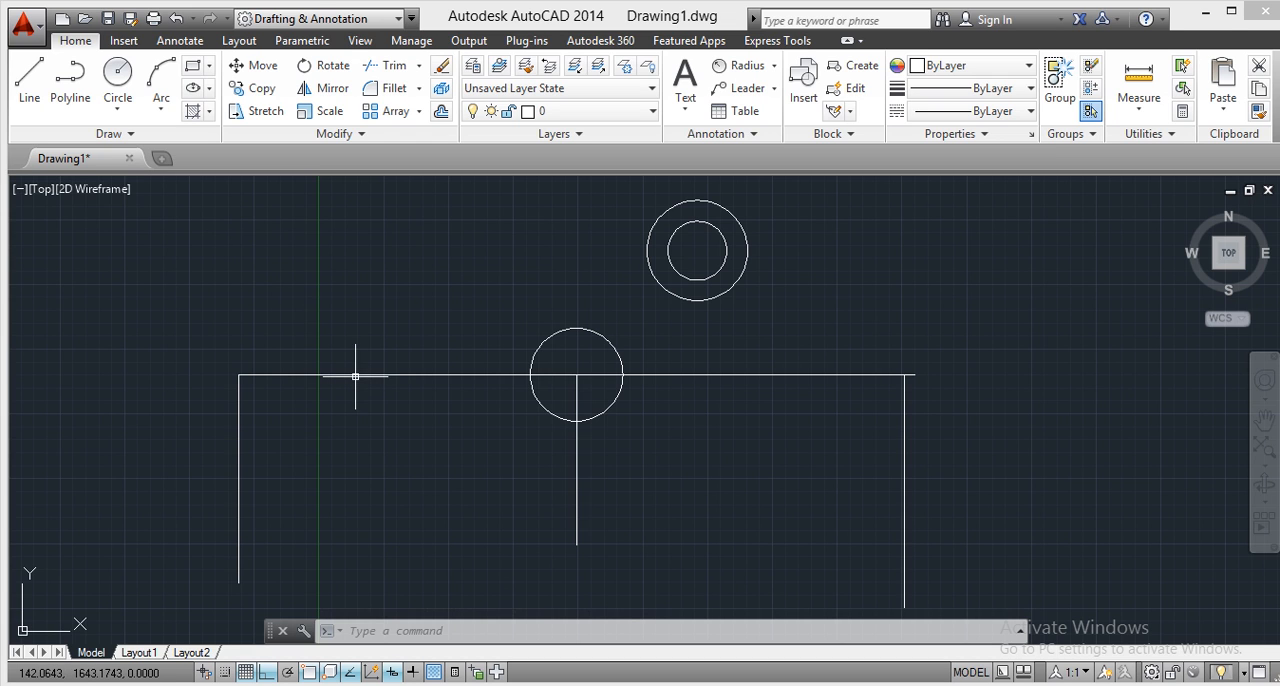
# Turn off all object snap modes in the drafting settings, leaving object snap itself switched on.
pyautogui.write('OS')
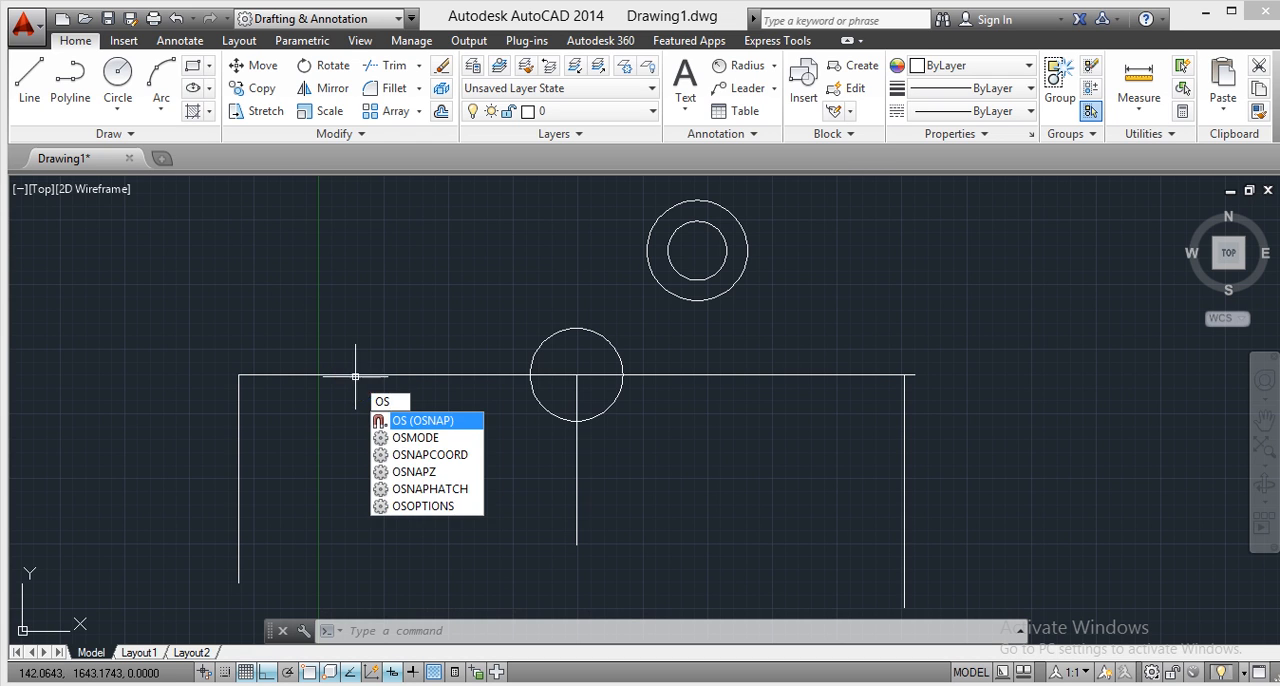
pyautogui.press('Return')
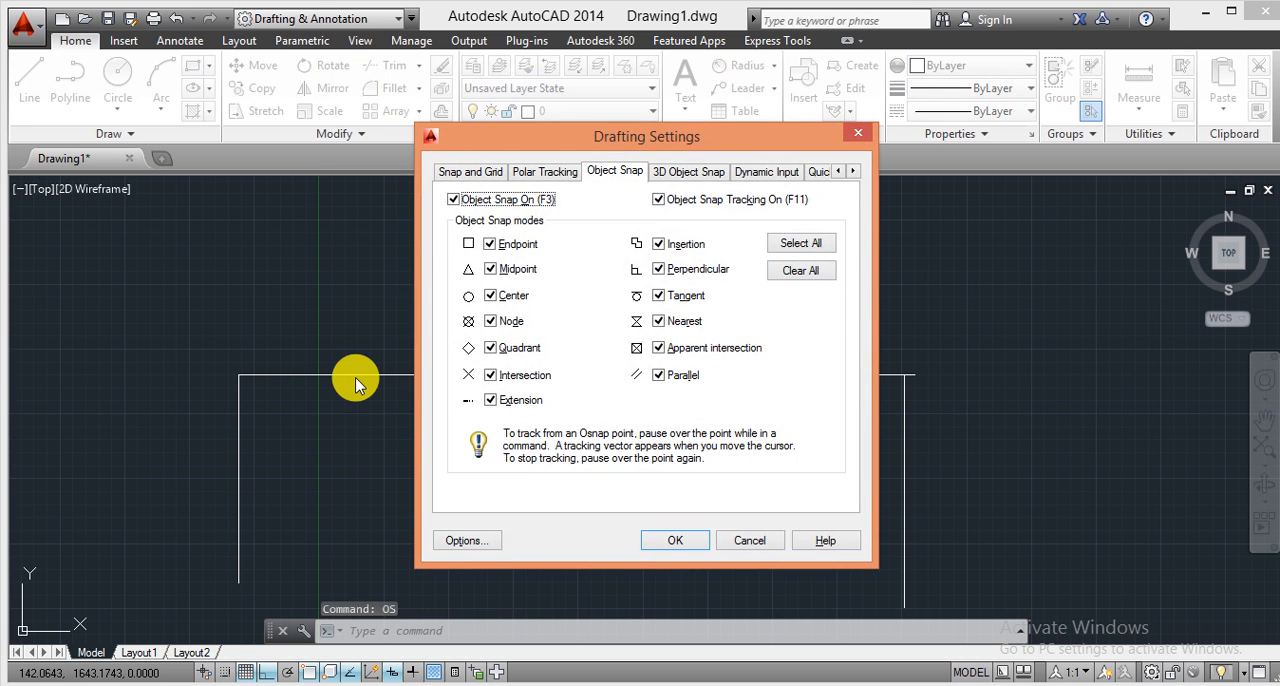
pyautogui.click(800, 270)
pyautogui.click(680, 545)
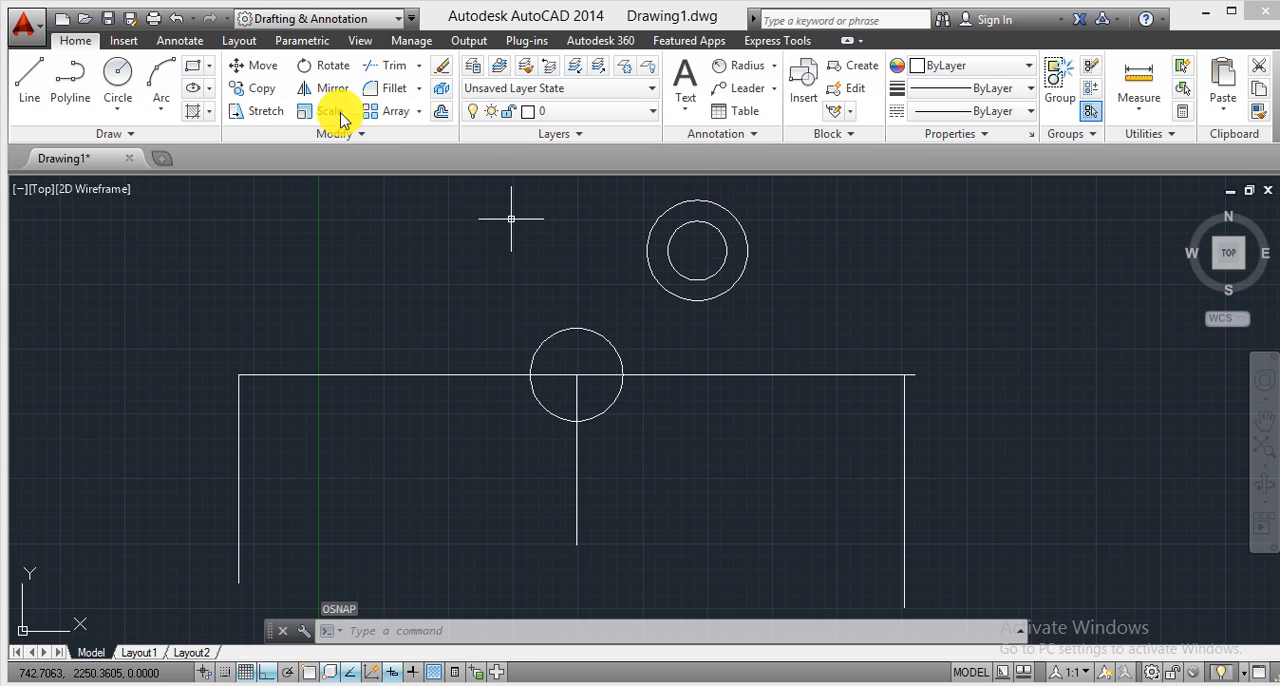
pyautogui.click(16, 78)
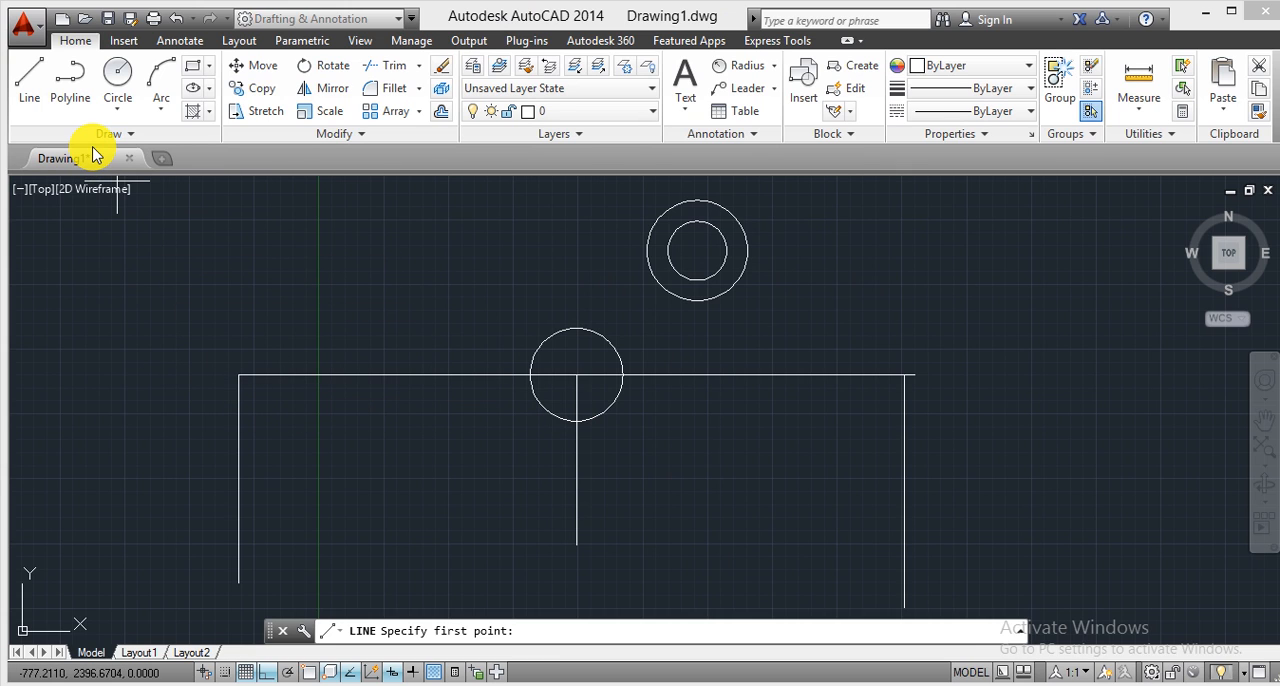
pyautogui.press('Escape')
pyautogui.press('Escape')
pyautogui.press('Escape')
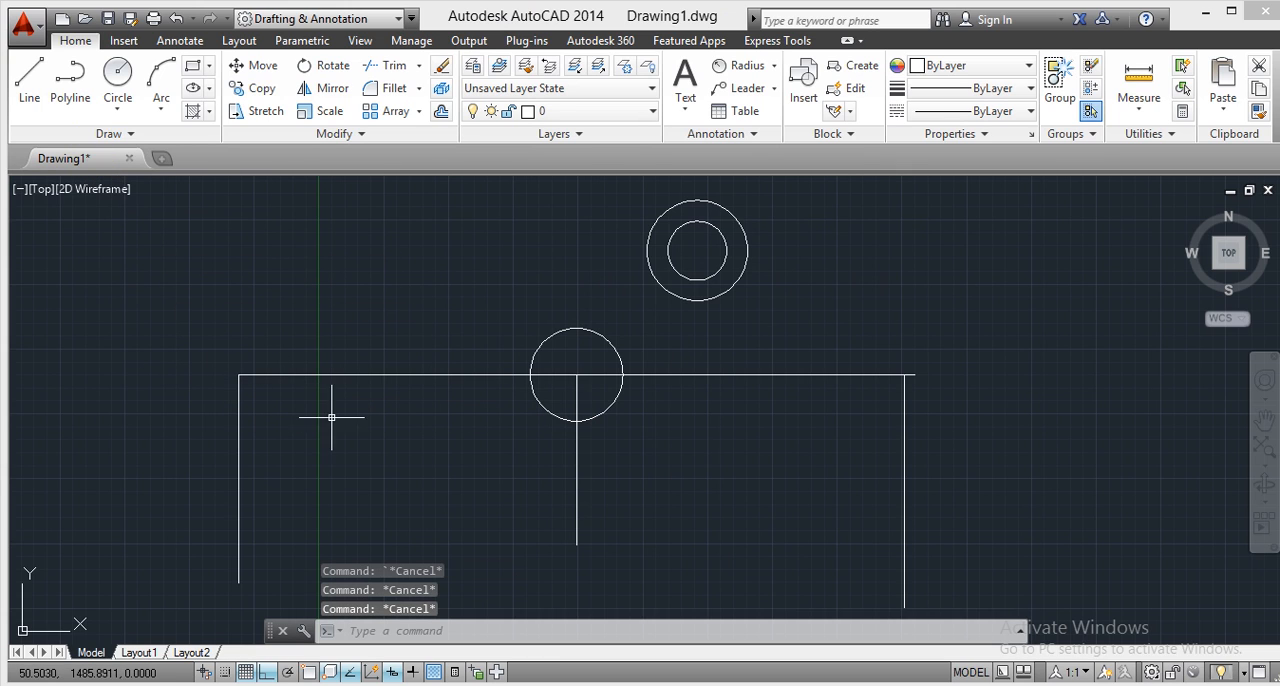
# Erase the left vertical line that hangs from the horizontal line's end.
pyautogui.click(176, 435)
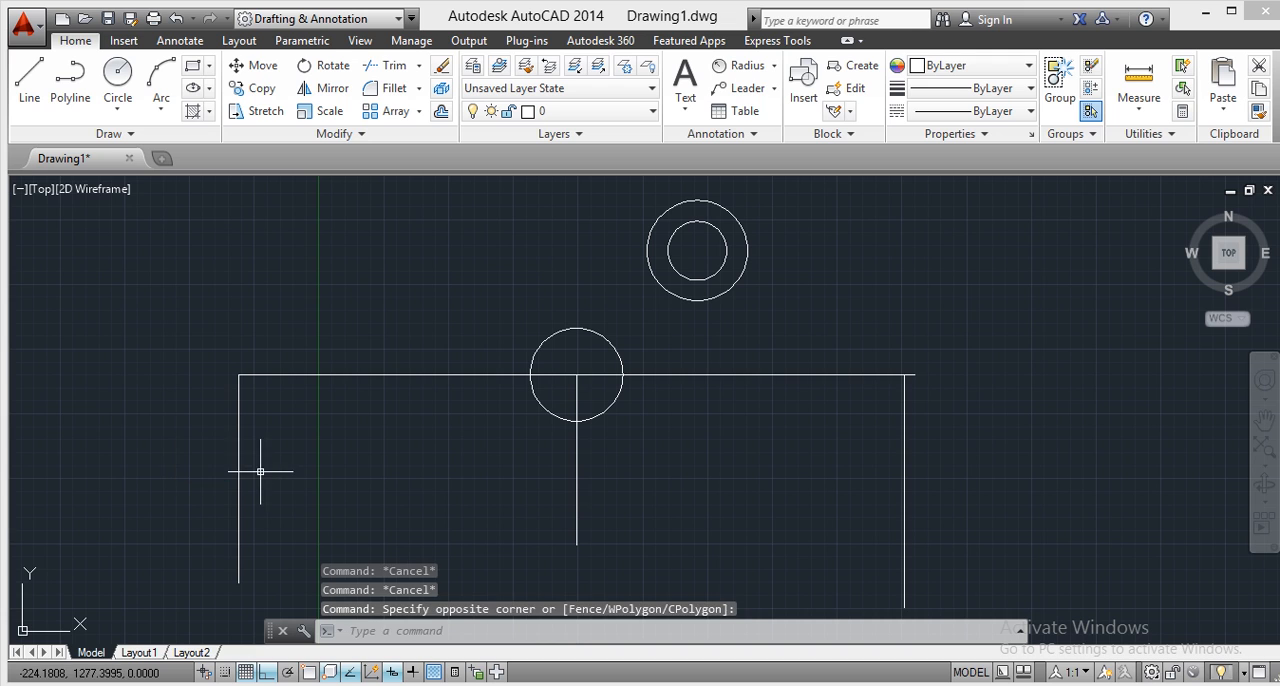
pyautogui.click(206, 451)
pyautogui.rightClick(208, 451)
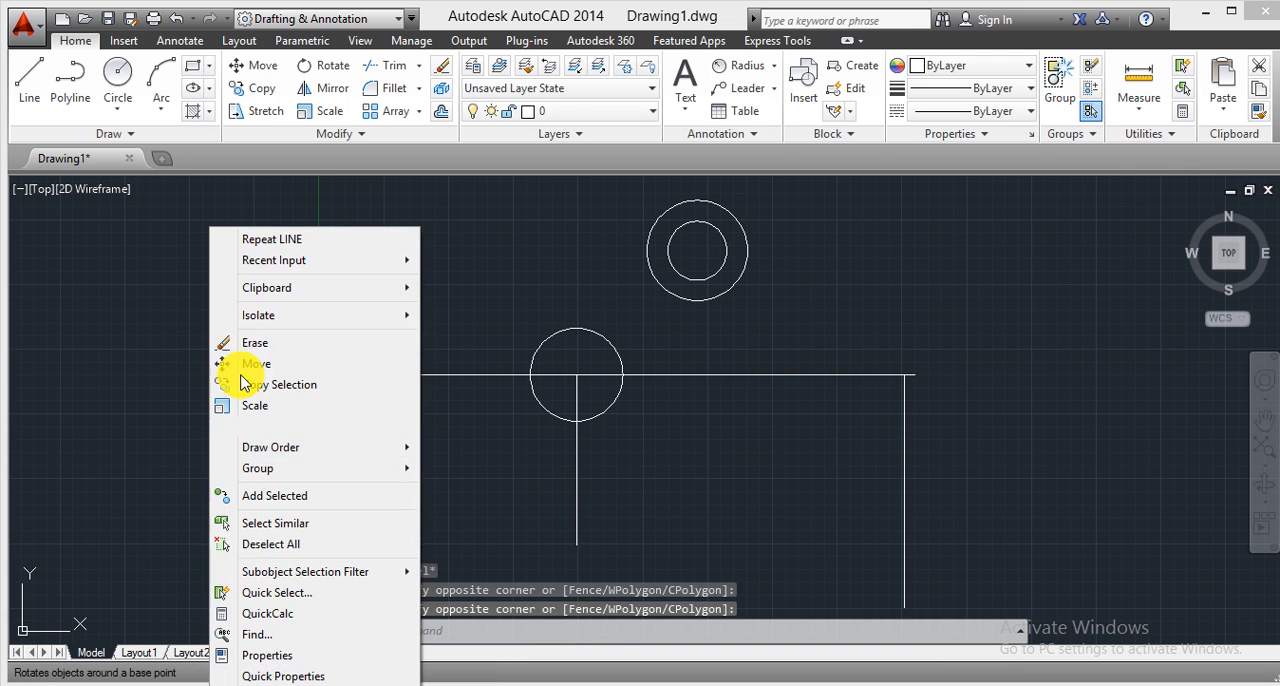
pyautogui.click(245, 344)
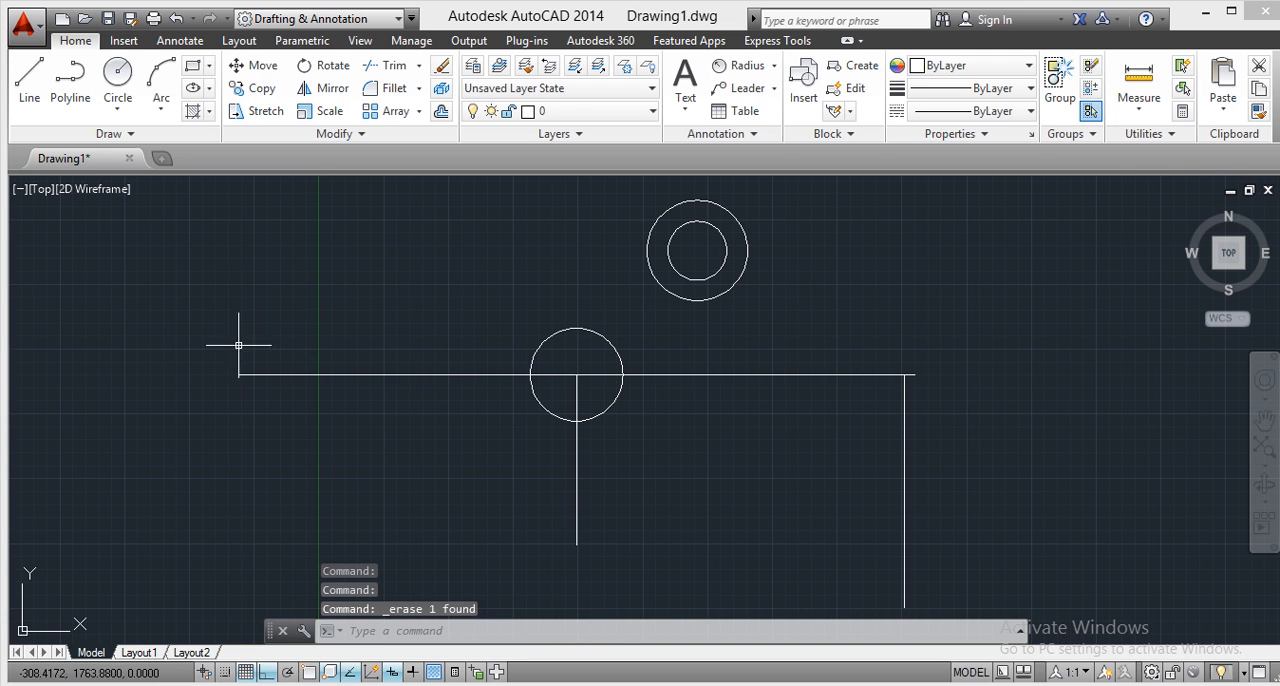
# Draw a vertical line about 819 units downward from the horizontal line's left end, placing its points by eye without snaps.
pyautogui.click(29, 87)
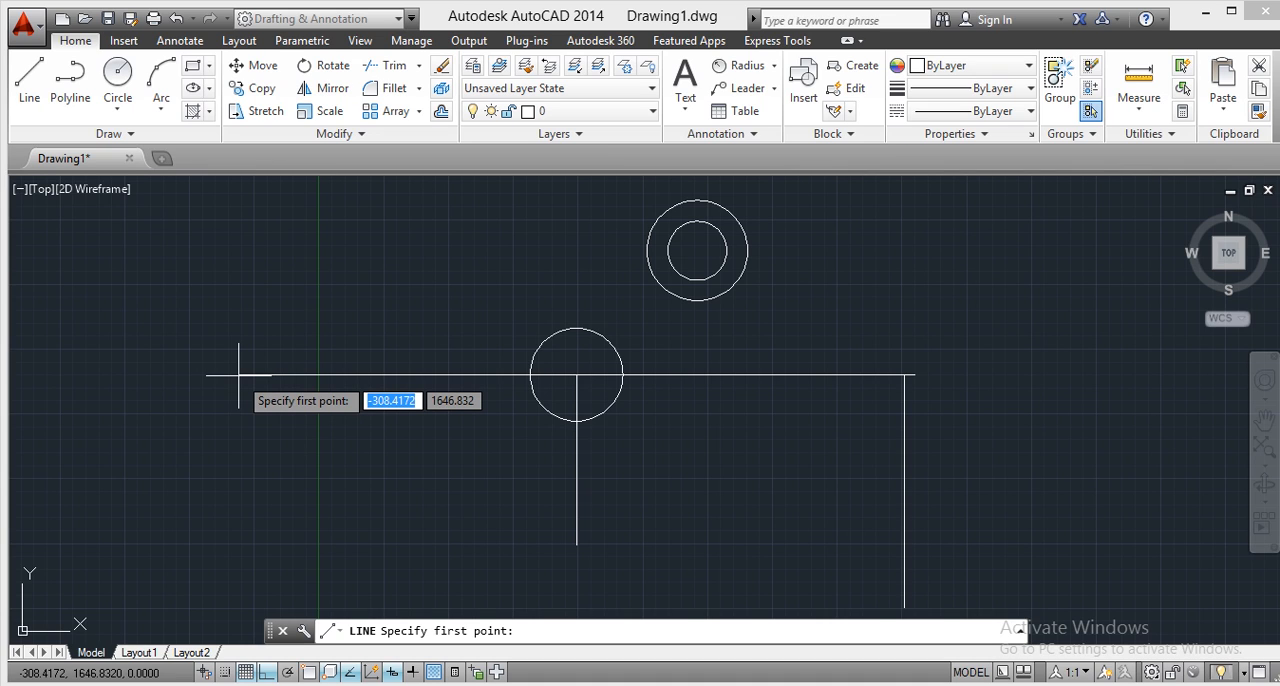
pyautogui.click(239, 376)
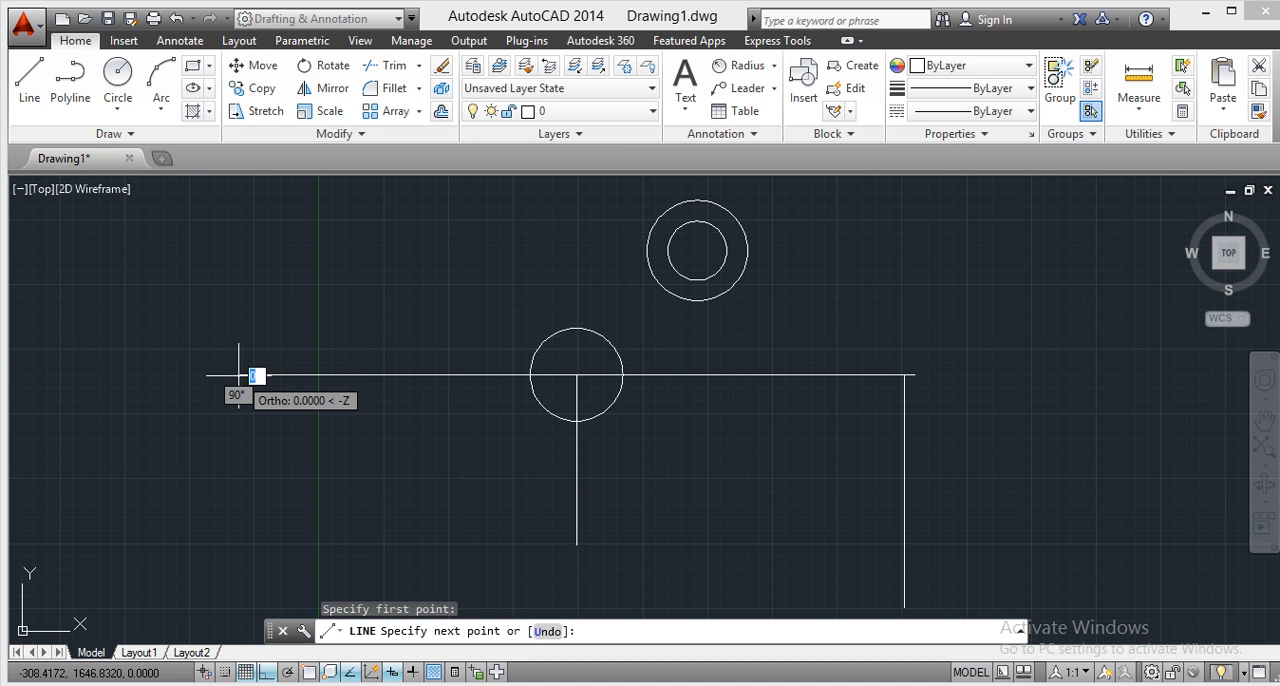
pyautogui.click(241, 587)
pyautogui.rightClick(240, 407)
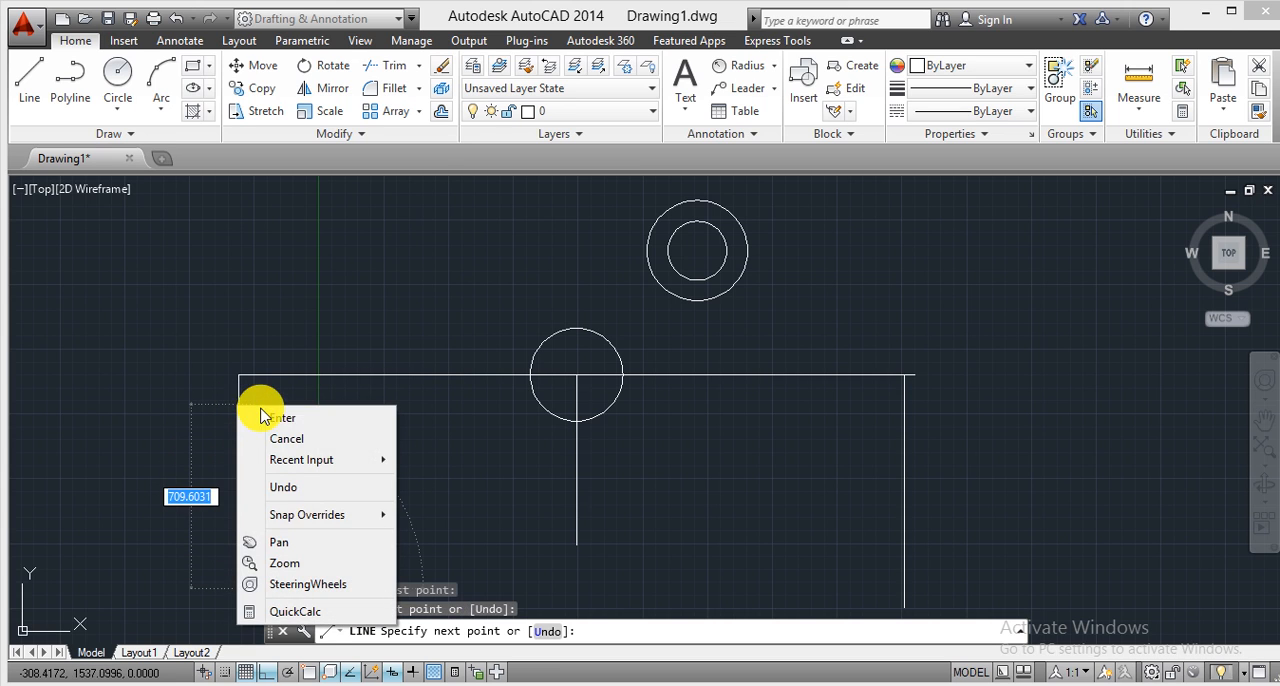
pyautogui.click(283, 417)
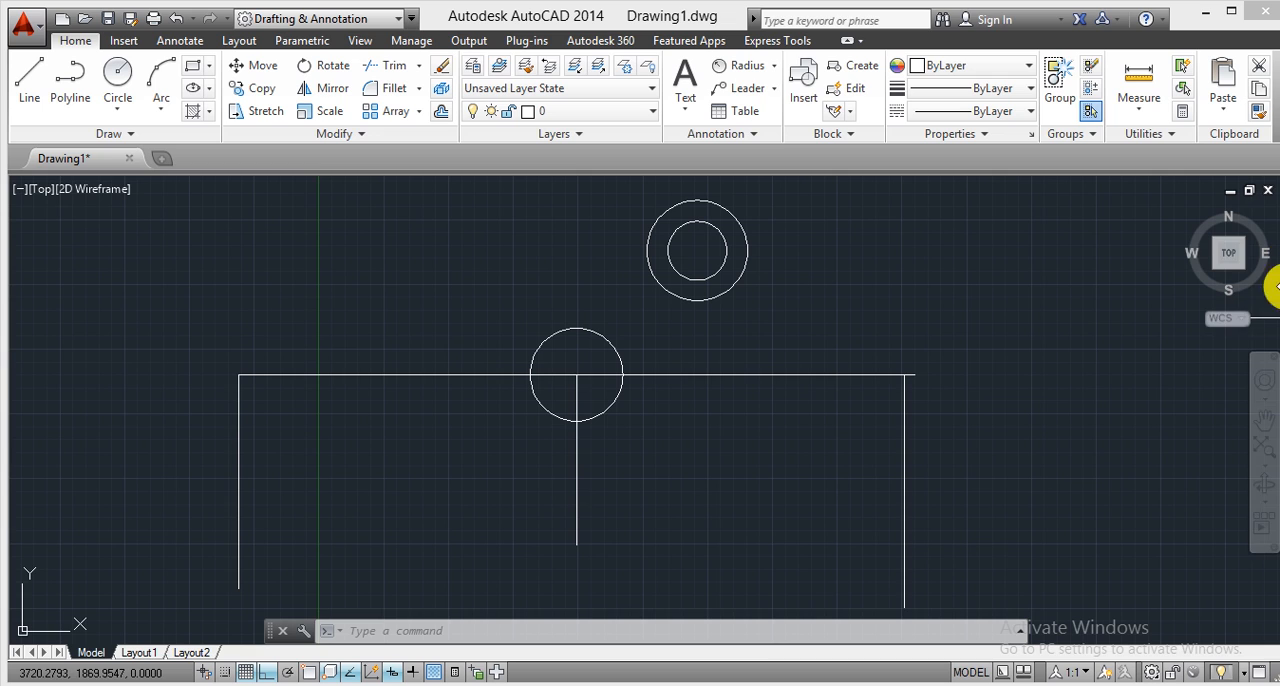
# Examine at close range the corner between the left vertical line and the horizontal line, and return to the overall view.
pyautogui.click(1260, 372)
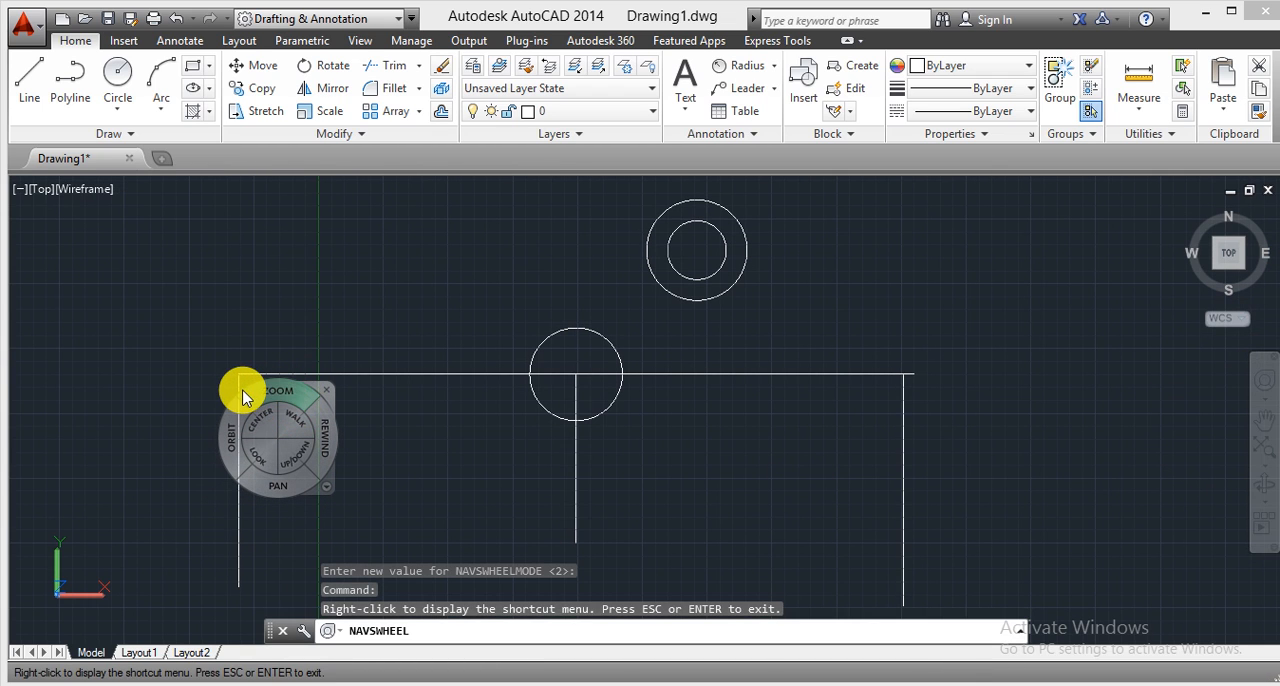
pyautogui.moveTo(258, 399); pyautogui.dragTo(257, 251)
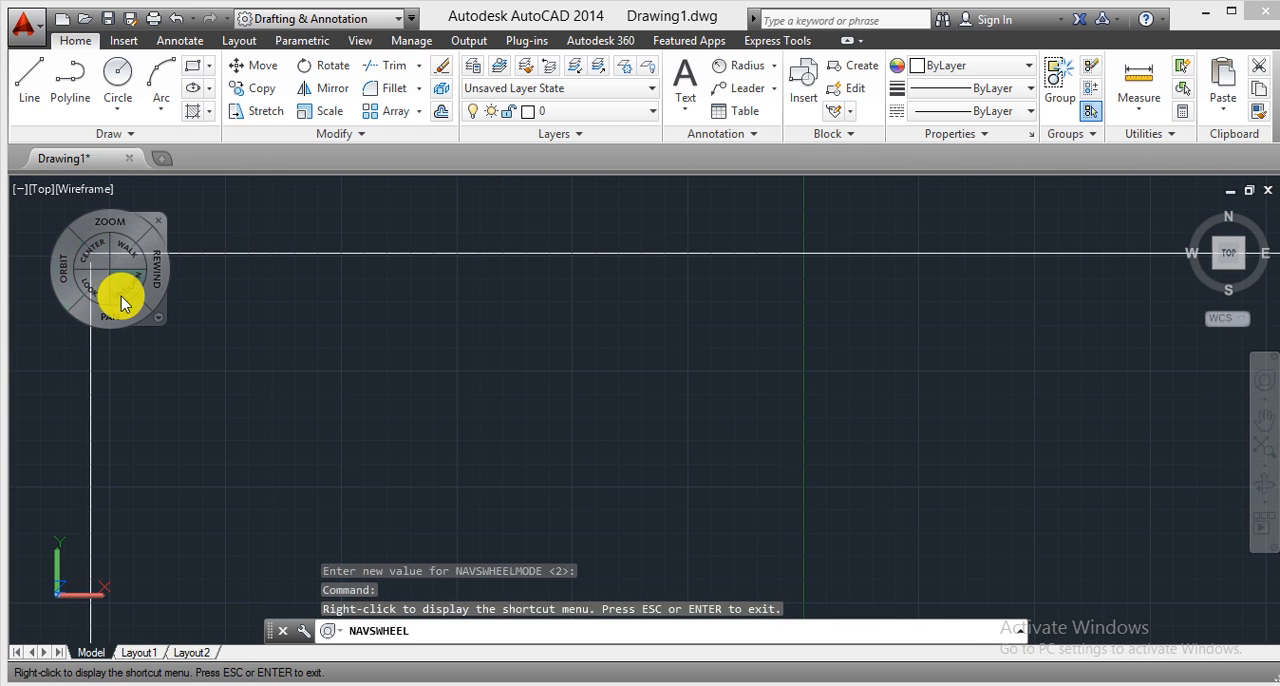
pyautogui.press('Escape')
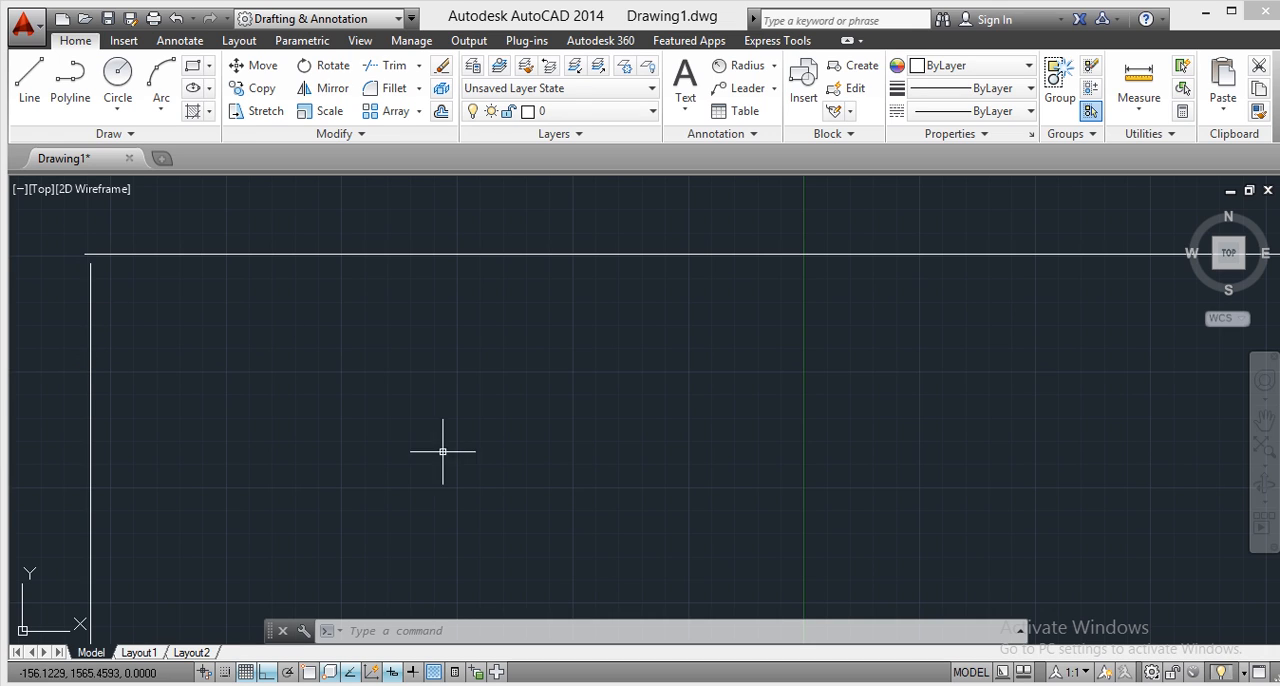
pyautogui.click(1262, 380)
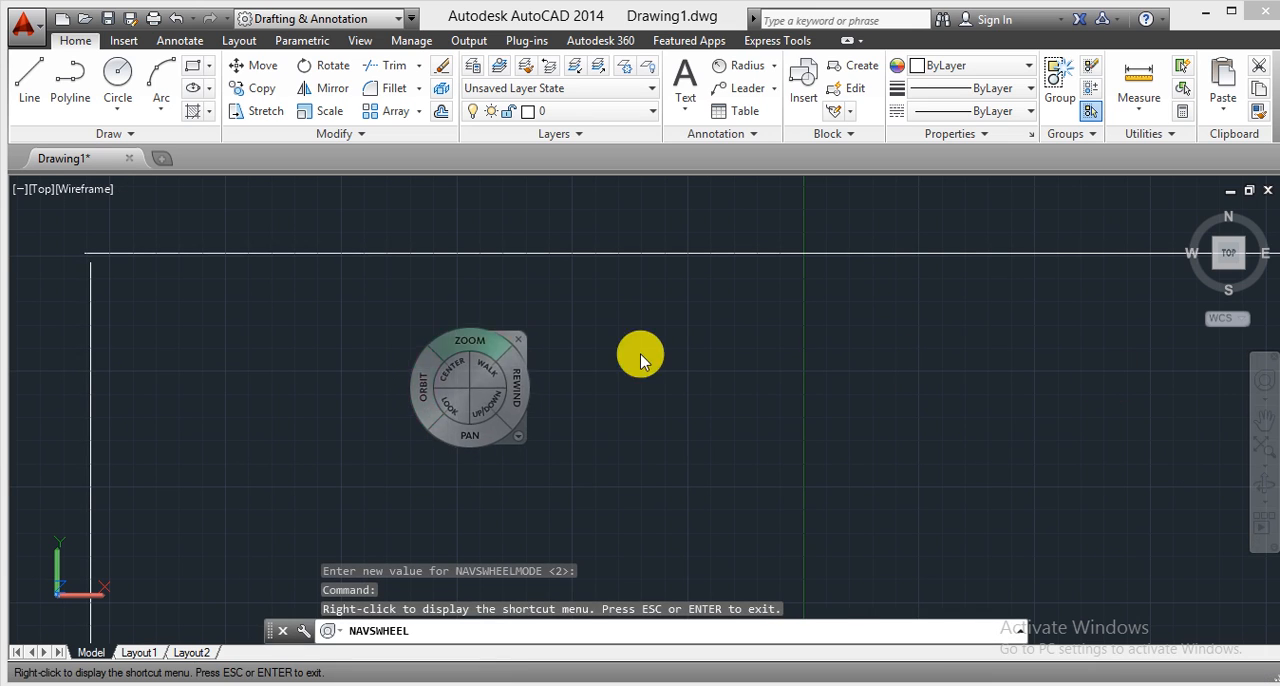
pyautogui.moveTo(571, 314)
pyautogui.mouseDown()
pyautogui.moveTo(575, 427)
pyautogui.moveTo(571, 414)
pyautogui.moveTo(433, 436)
pyautogui.moveTo(489, 418)
pyautogui.mouseUp()
pyautogui.moveTo(632, 391)
pyautogui.mouseDown()
pyautogui.moveTo(612, 427)
pyautogui.moveTo(463, 428)
pyautogui.moveTo(458, 404)
pyautogui.mouseUp()
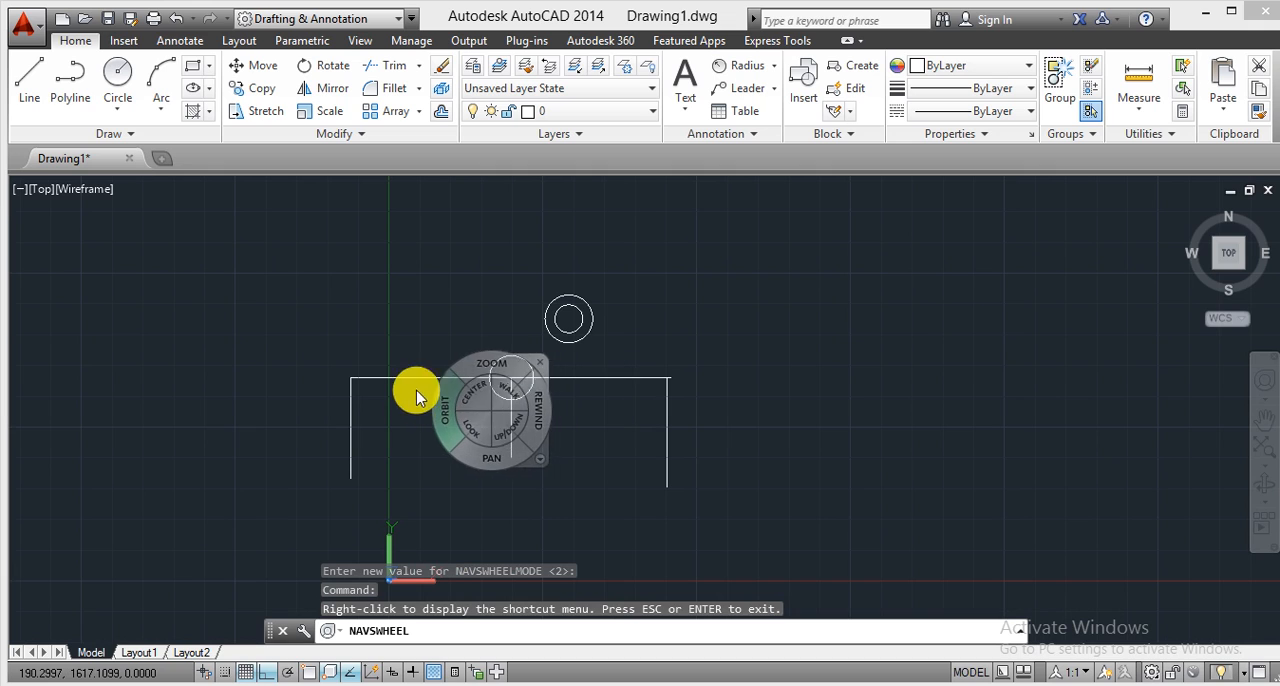
pyautogui.moveTo(497, 362)
pyautogui.mouseDown()
pyautogui.moveTo(498, 335)
pyautogui.moveTo(474, 337)
pyautogui.mouseUp()
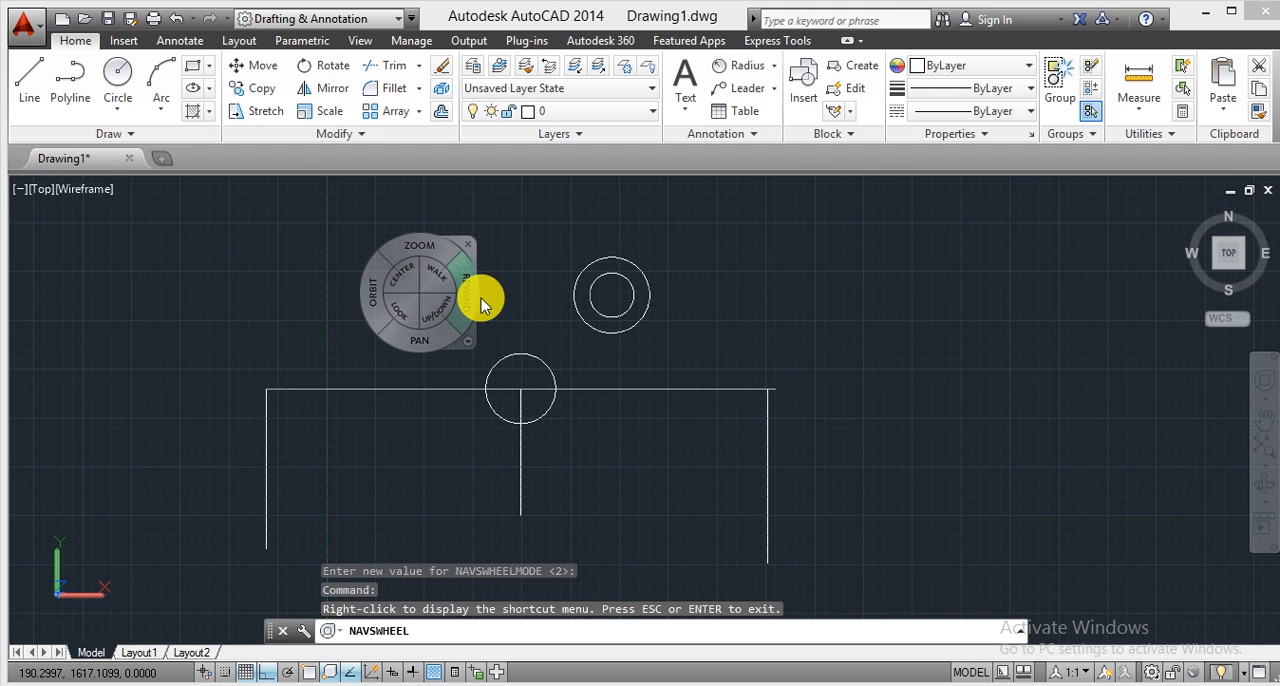
pyautogui.press('Escape')
# Turn on all object snap modes in the drafting settings.
pyautogui.write('os')
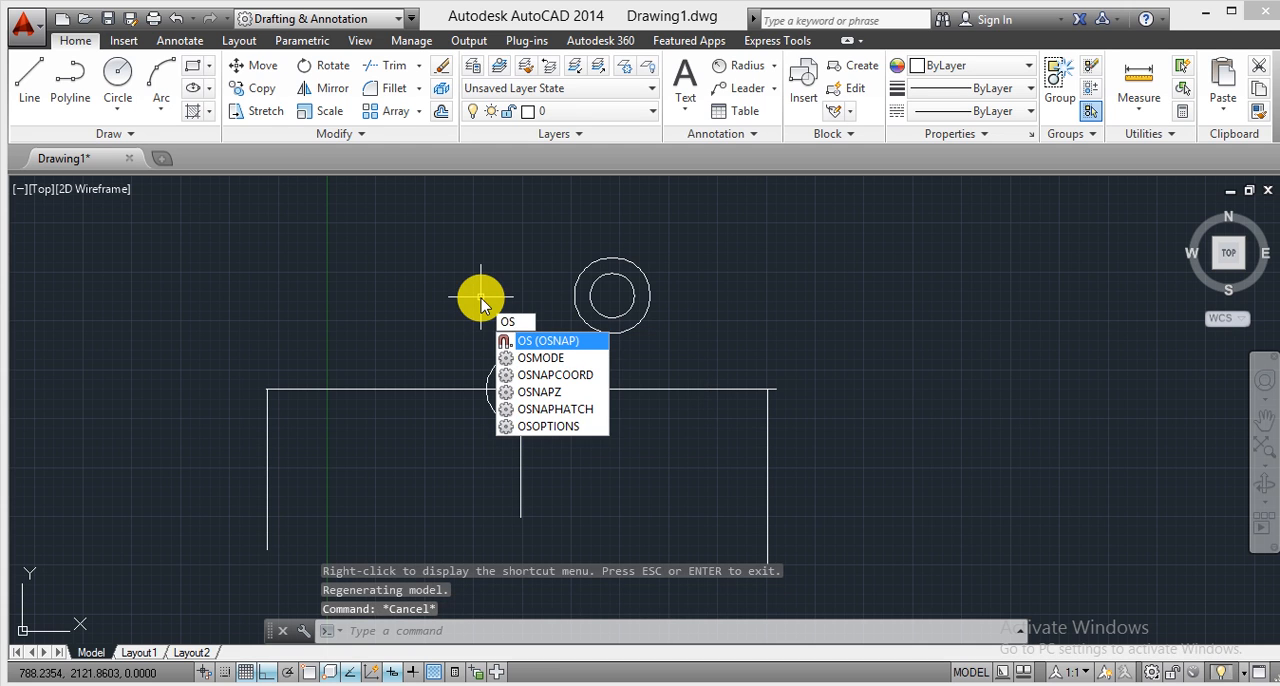
pyautogui.press('Return')
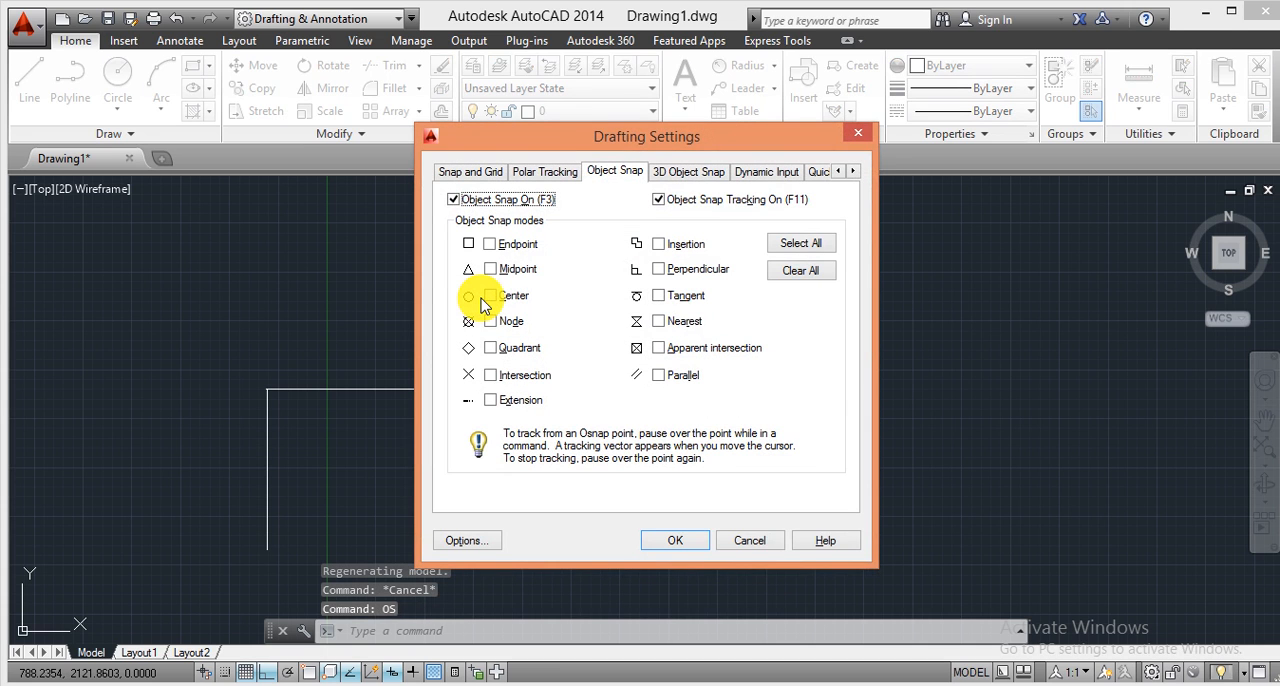
pyautogui.click(799, 243)
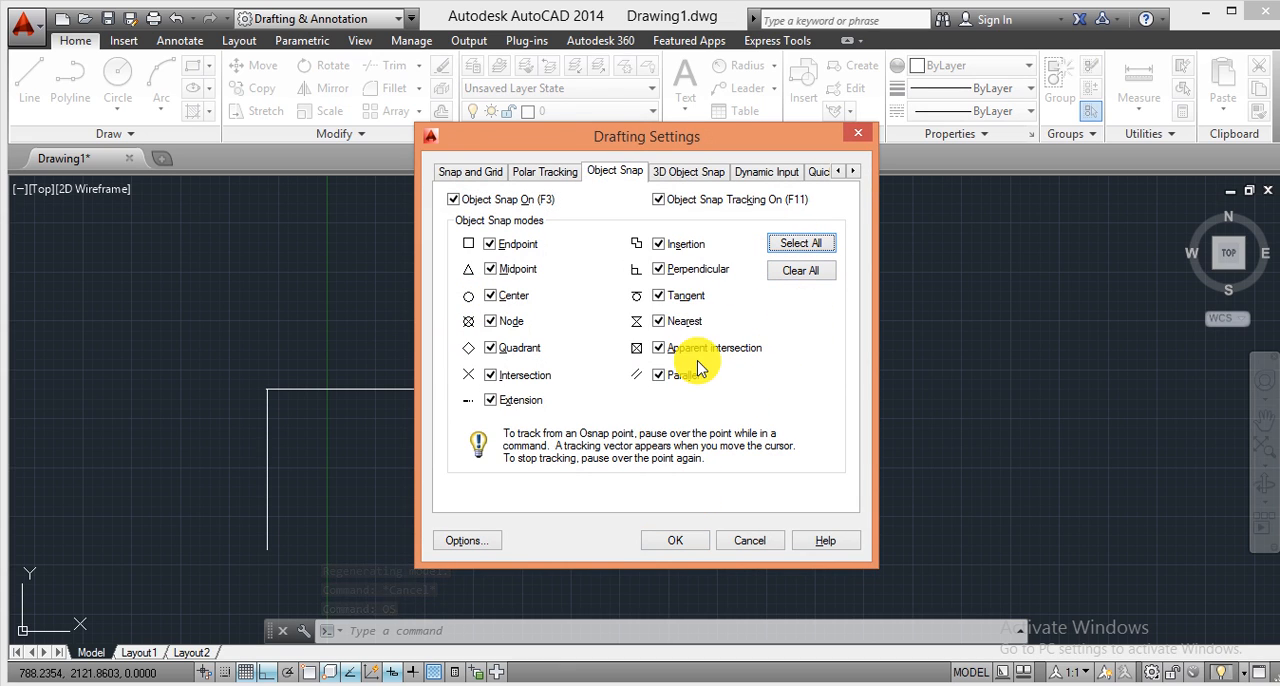
pyautogui.click(669, 537)
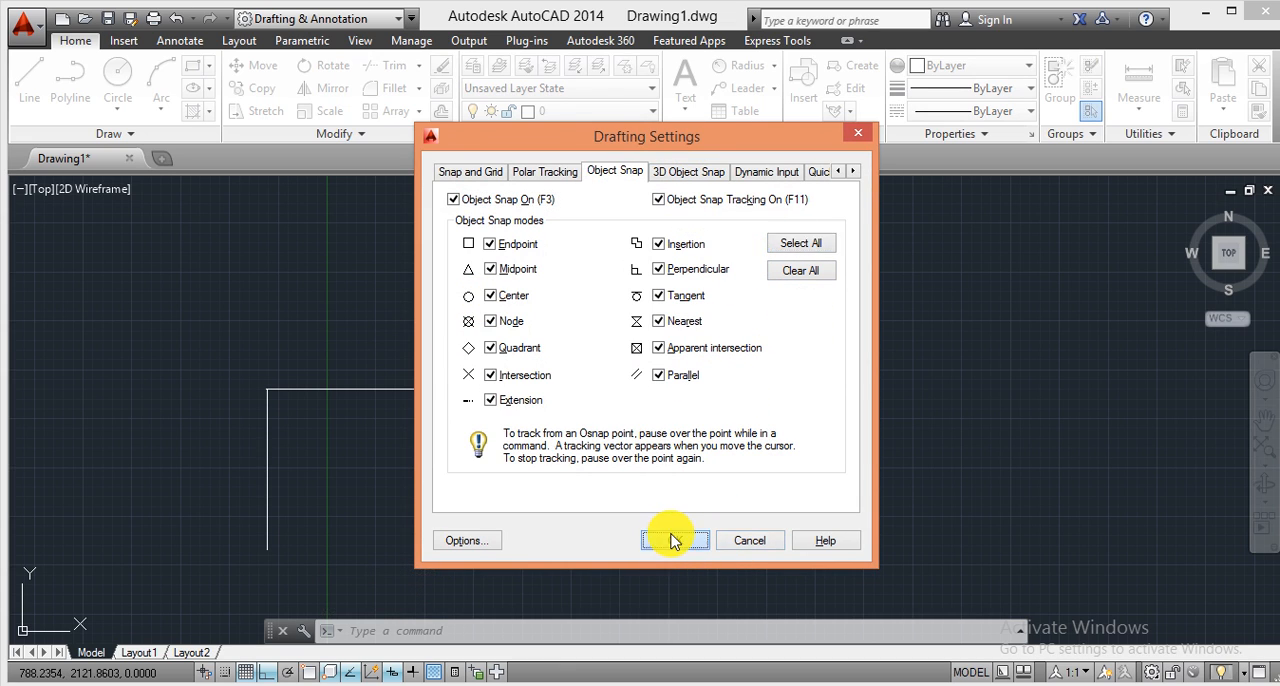
# Turn on all 3D object snap modes in the drafting settings.
pyautogui.write('os')
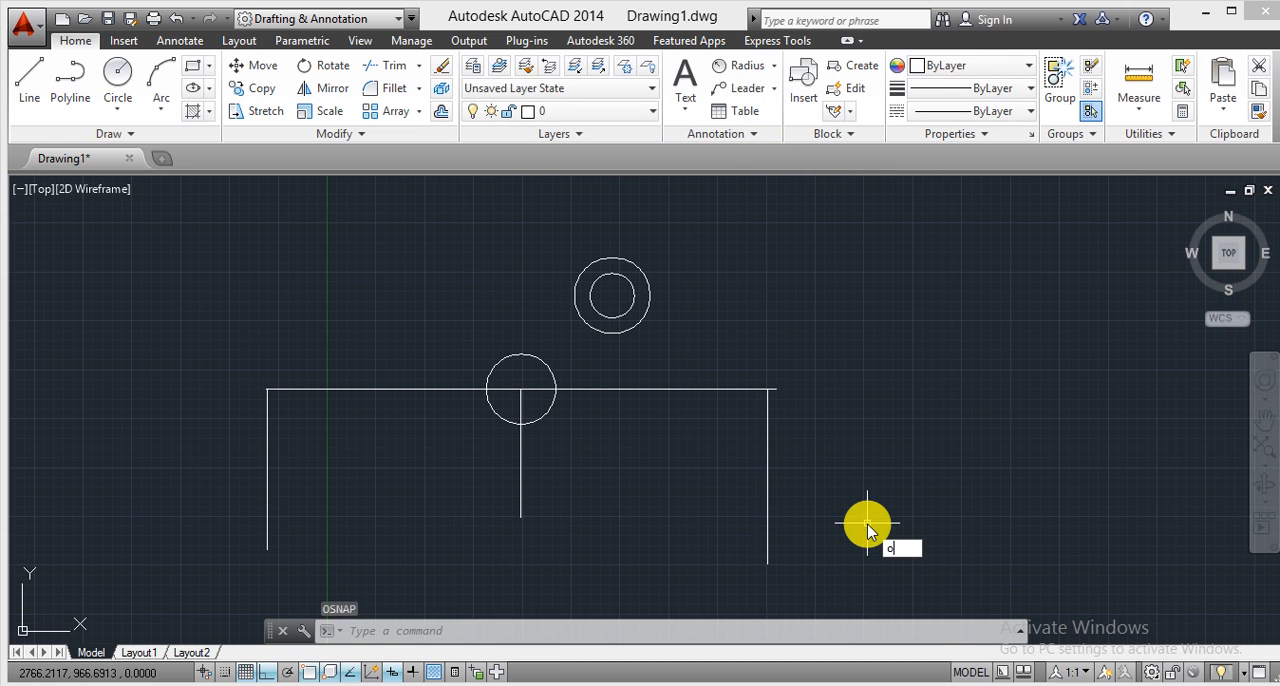
pyautogui.press('Return')
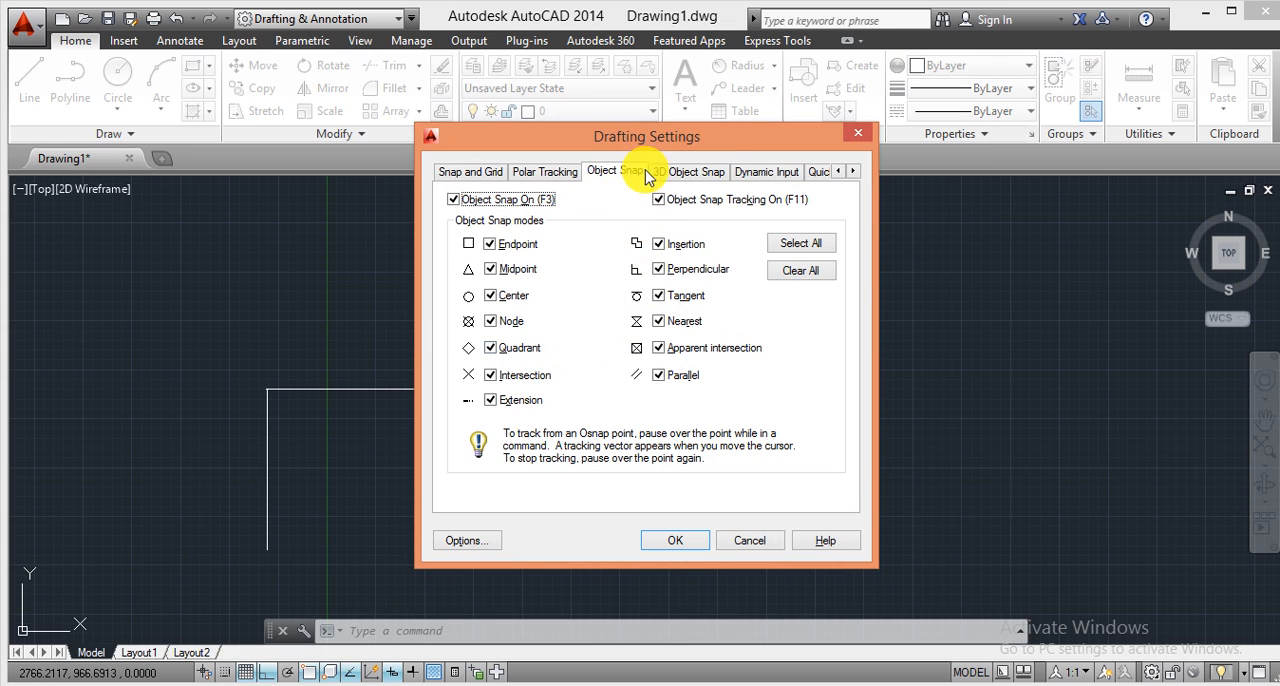
pyautogui.click(712, 176)
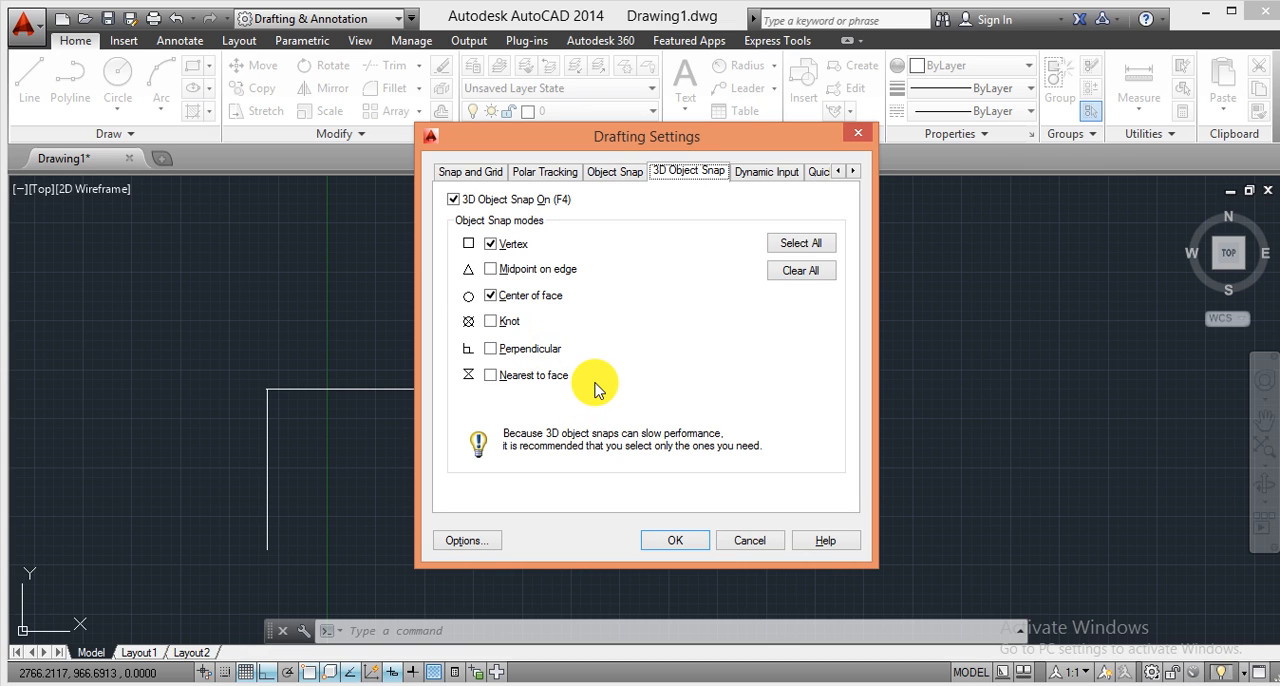
pyautogui.click(828, 245)
pyautogui.click(677, 537)
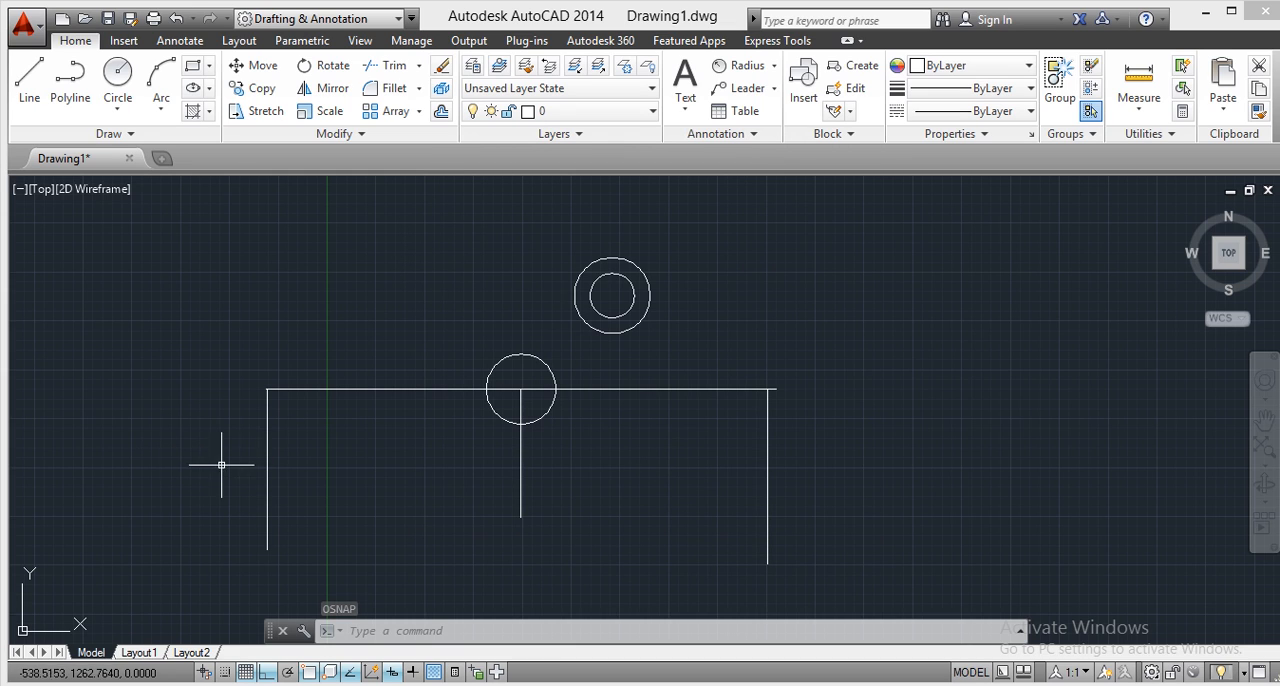
# Erase the left vertical line that was placed without object snaps.
pyautogui.click(298, 458)
pyautogui.click(193, 455)
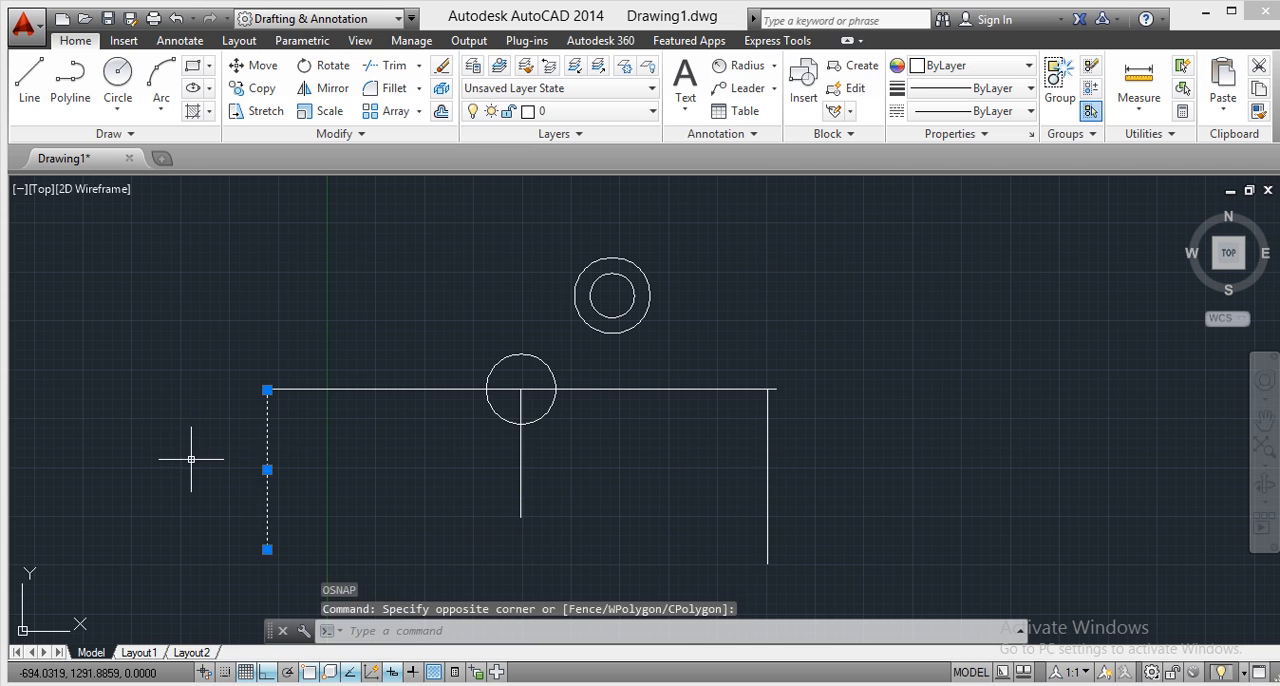
pyautogui.rightClick(191, 451)
pyautogui.click(200, 338)
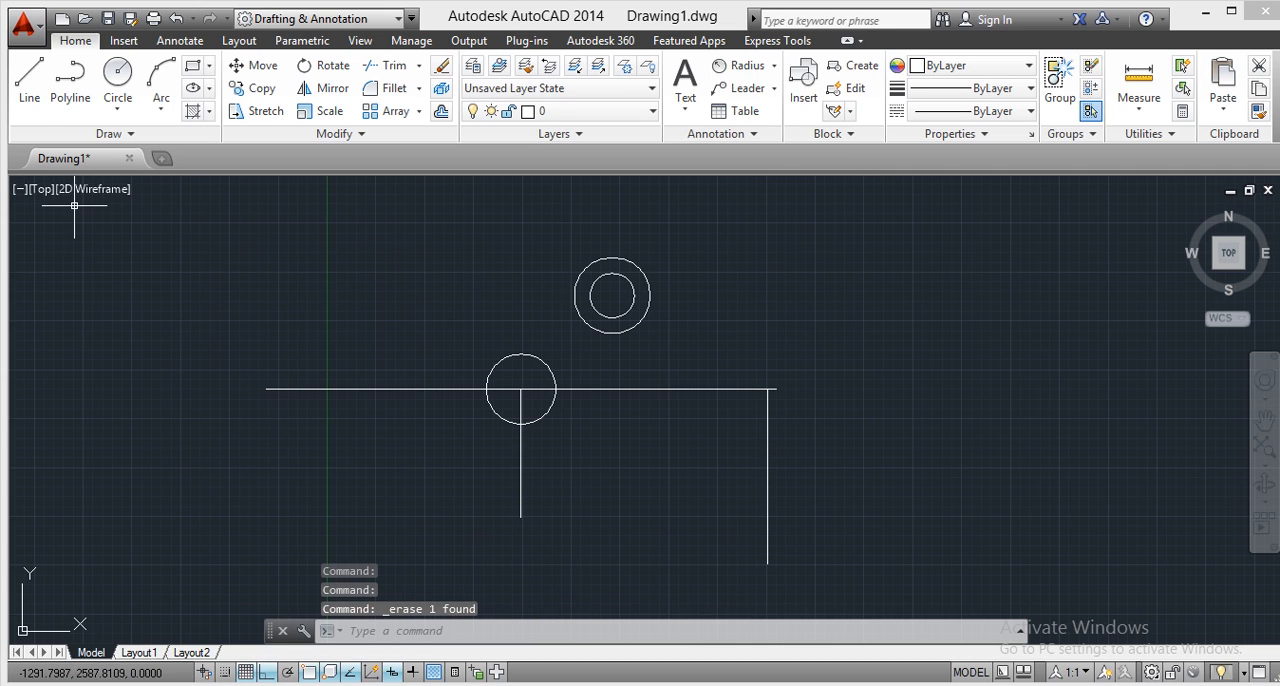
# Draw a vertical line about 800 units downward from the horizontal line's left end, snapping its start to the endpoint.
pyautogui.click(22, 101)
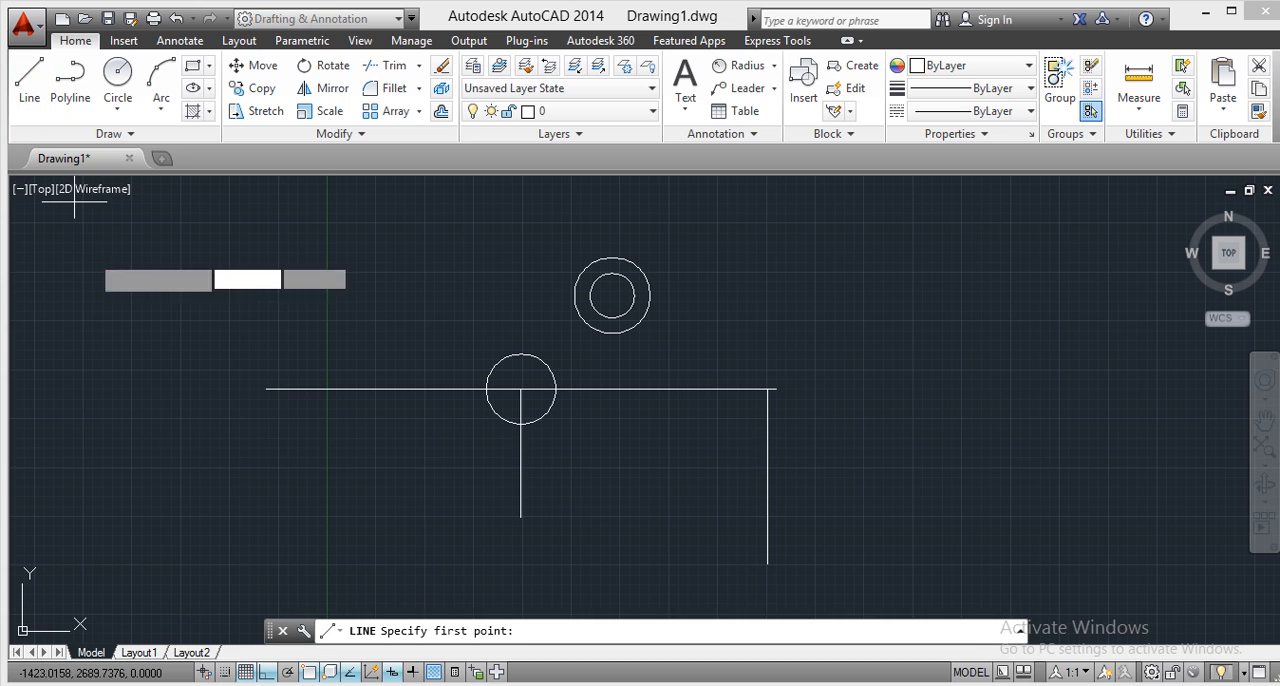
pyautogui.click(266, 389)
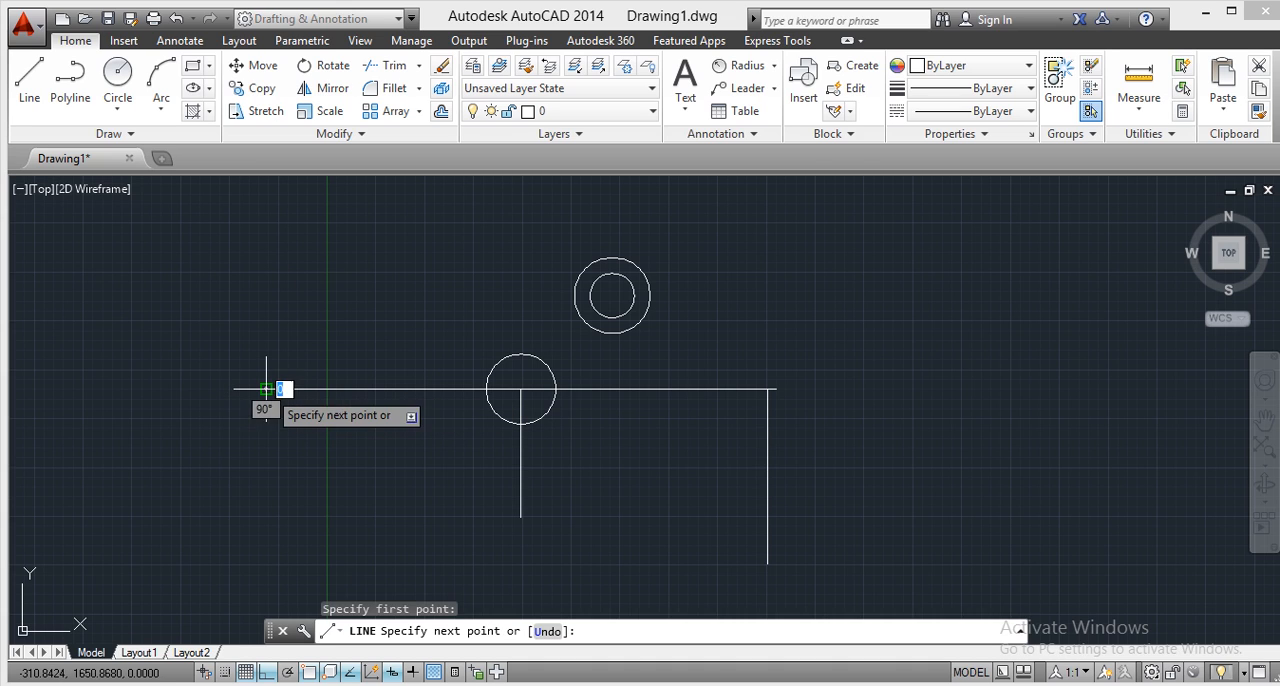
pyautogui.rightClick(266, 545)
pyautogui.click(268, 337)
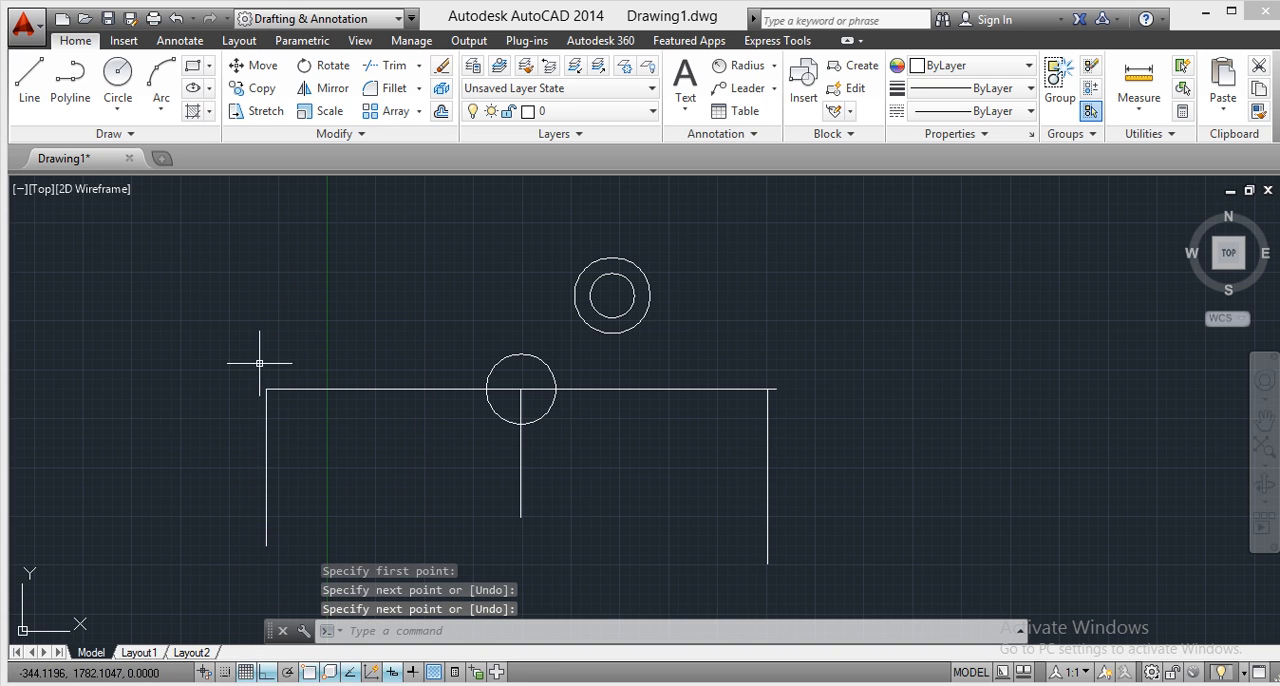
pyautogui.moveTo(256, 404); pyautogui.dragTo(232, 351, button='middle')
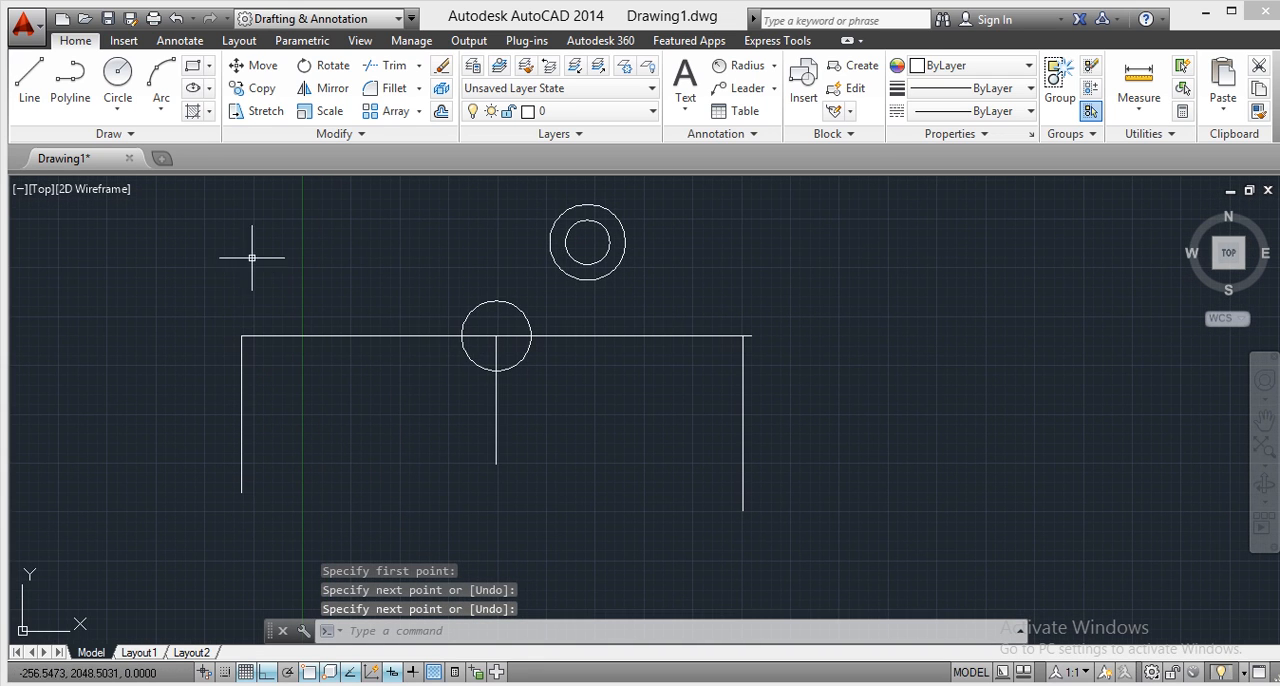
# Use the SteeringWheel to zoom and pan around the corner where the left vertical line meets the horizontal line, examining the endpoint connection.
pyautogui.click(1267, 375)
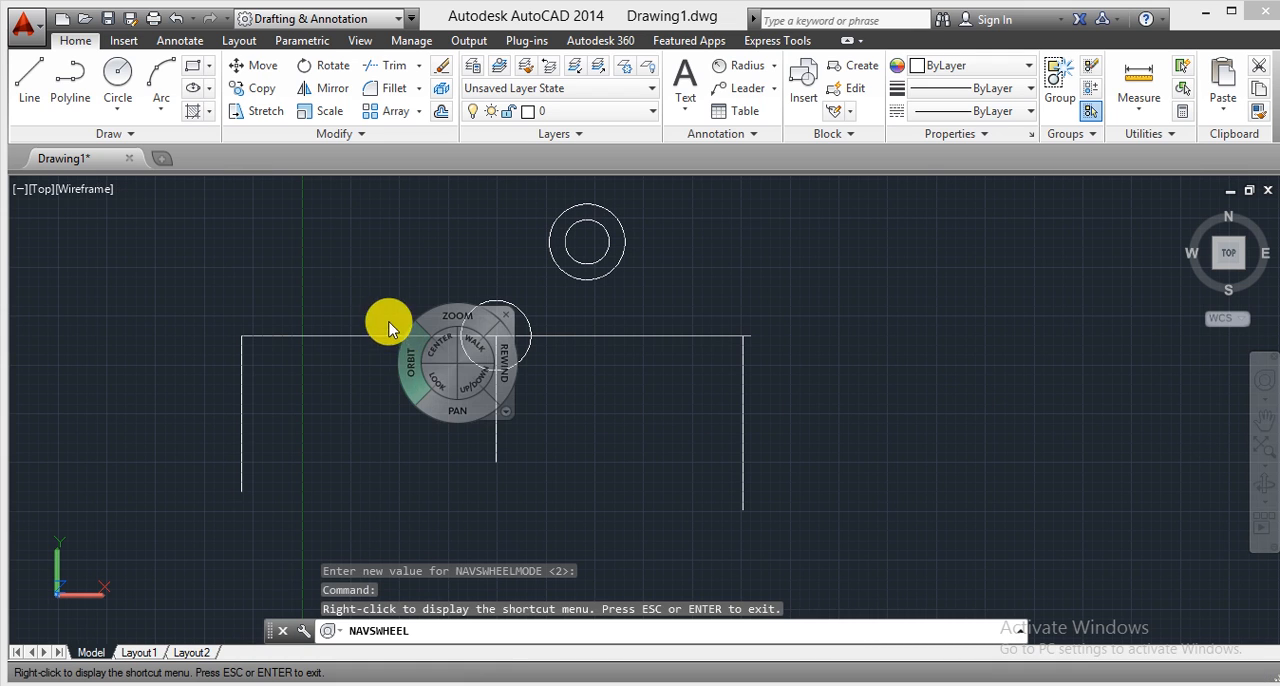
pyautogui.moveTo(155, 260); pyautogui.dragTo(173, 190)
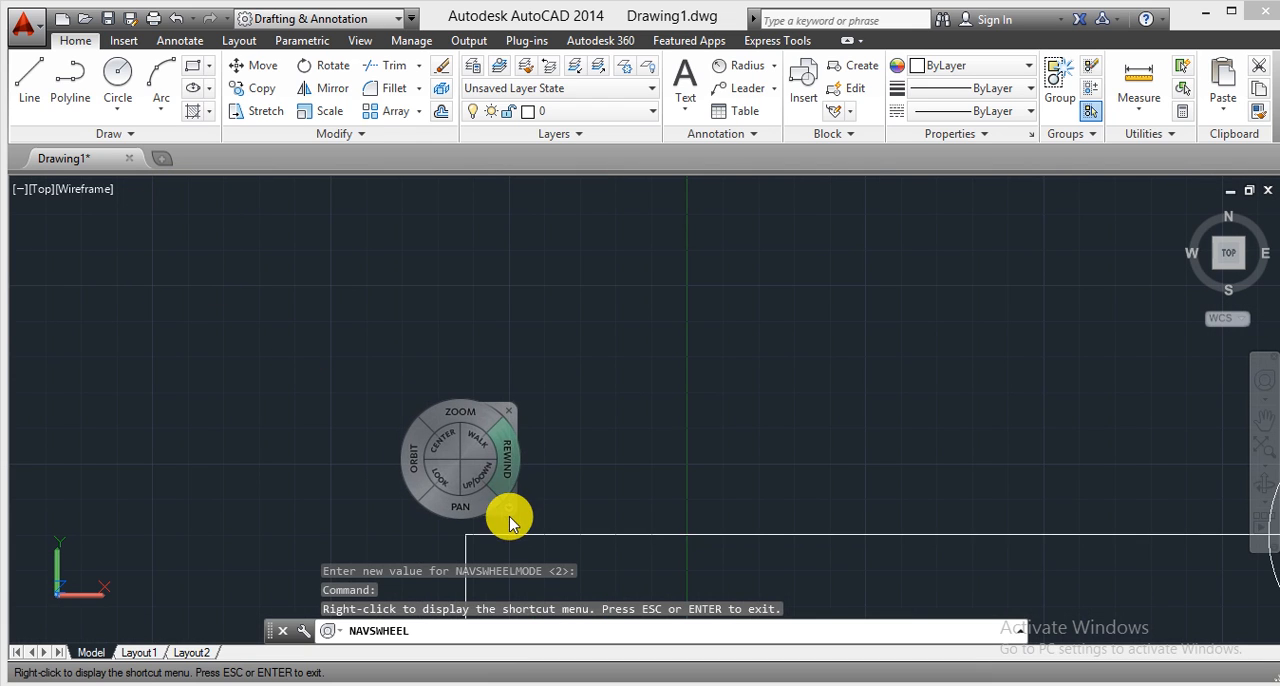
pyautogui.moveTo(491, 466)
pyautogui.mouseDown()
pyautogui.moveTo(494, 406)
pyautogui.moveTo(529, 437)
pyautogui.moveTo(530, 470)
pyautogui.mouseUp()
pyautogui.moveTo(584, 495); pyautogui.dragTo(546, 222, button='middle')
pyautogui.moveTo(426, 464); pyautogui.dragTo(429, 391, button='middle')
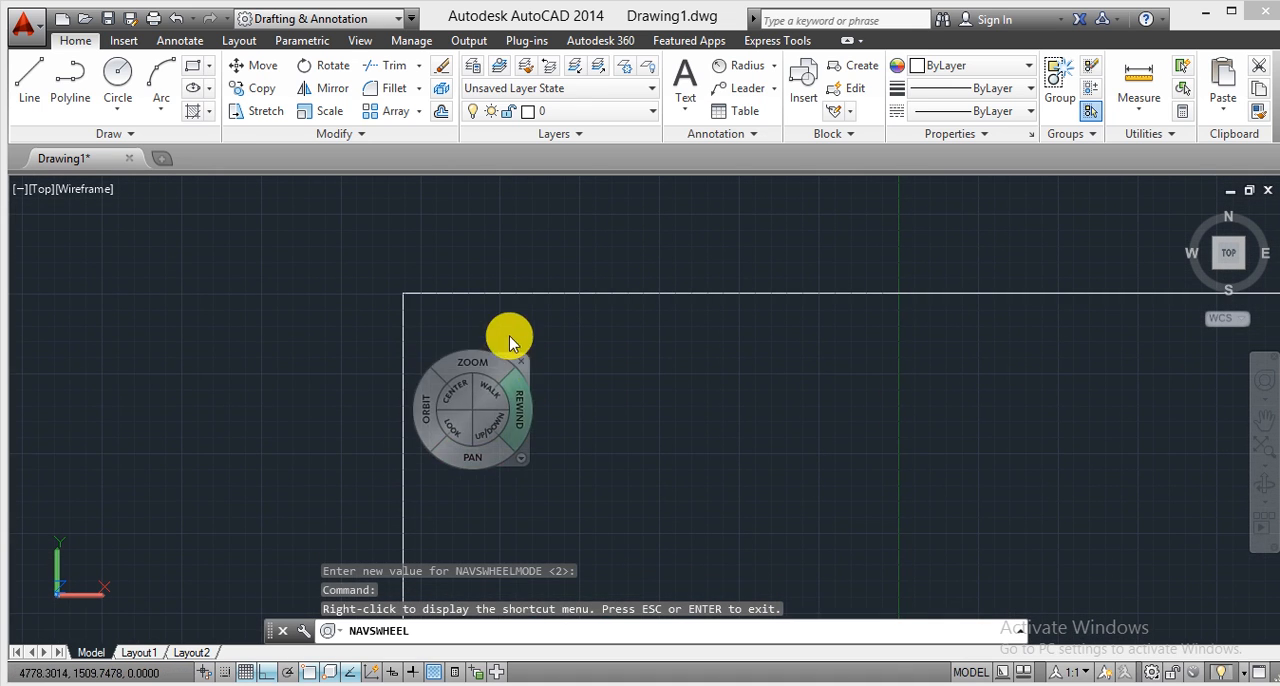
pyautogui.moveTo(465, 341)
pyautogui.mouseDown()
pyautogui.moveTo(549, 299)
pyautogui.moveTo(543, 329)
pyautogui.mouseUp()
pyautogui.moveTo(344, 312)
pyautogui.mouseDown(button='middle')
pyautogui.moveTo(340, 560)
pyautogui.moveTo(329, 511)
pyautogui.mouseUp(button='middle')
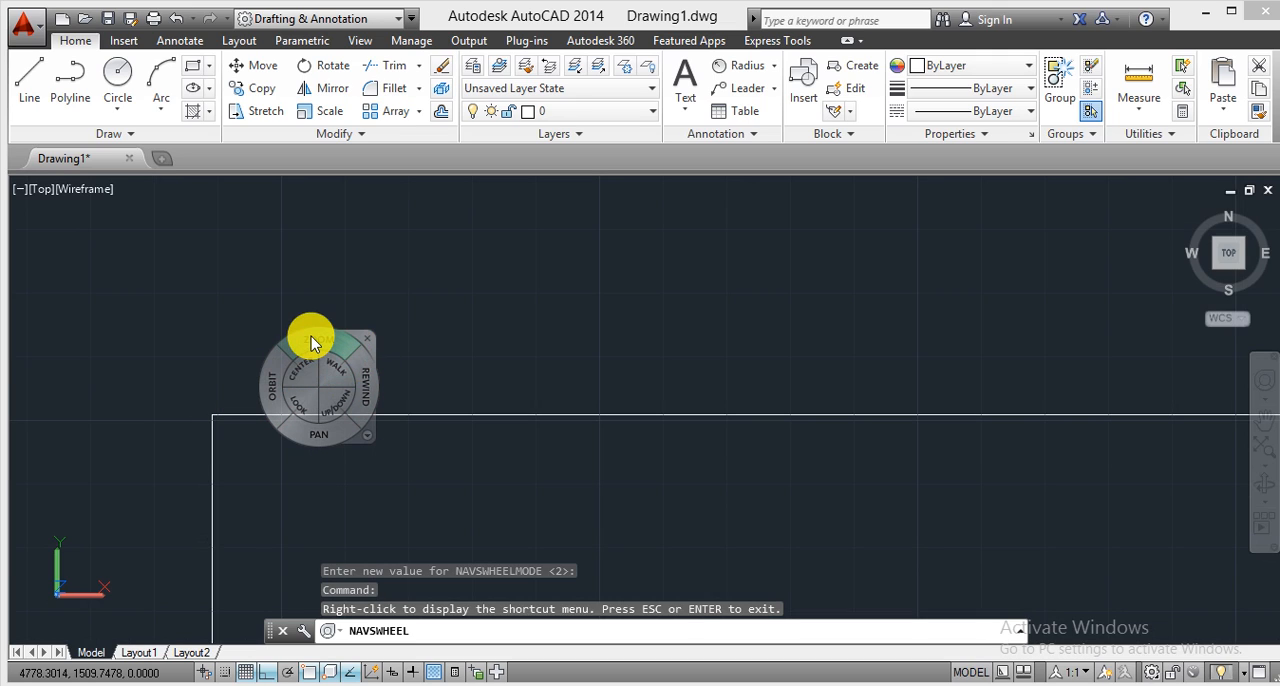
pyautogui.moveTo(311, 343)
pyautogui.mouseDown()
pyautogui.moveTo(309, 523)
pyautogui.moveTo(328, 415)
pyautogui.mouseUp()
pyautogui.click(551, 317)
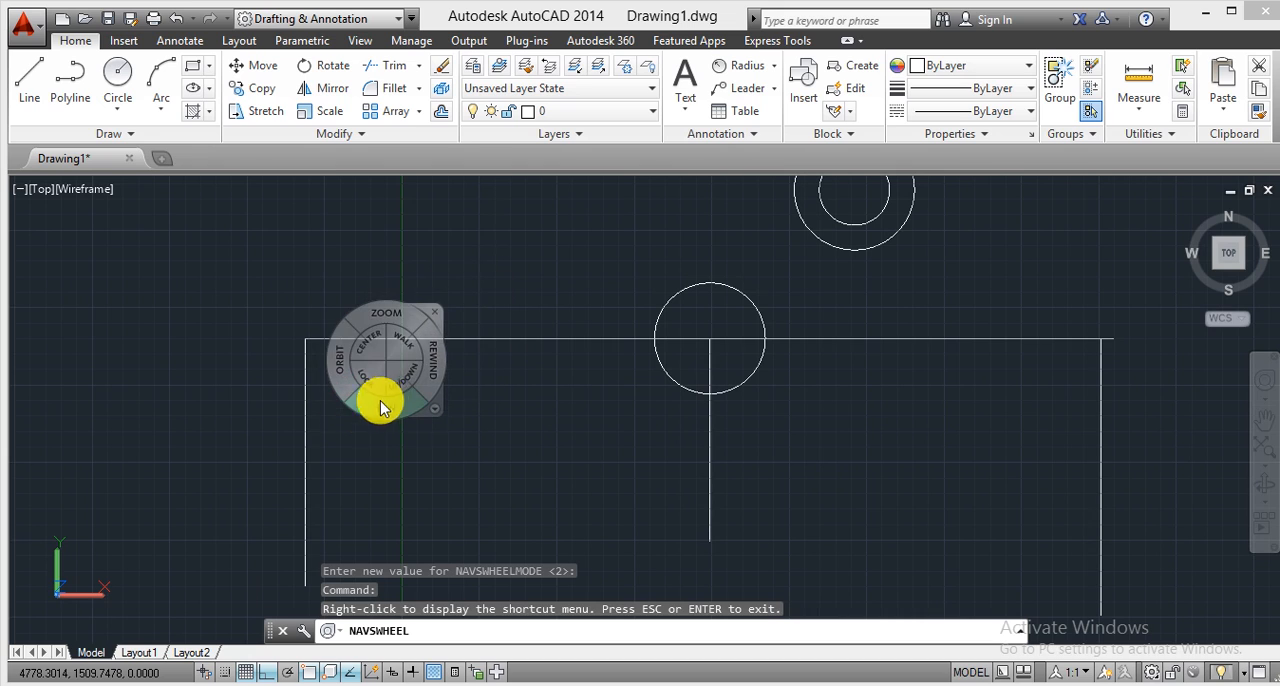
pyautogui.moveTo(366, 452)
pyautogui.mouseDown()
pyautogui.moveTo(355, 491)
pyautogui.moveTo(349, 454)
pyautogui.moveTo(271, 374)
pyautogui.moveTo(222, 378)
pyautogui.mouseUp()
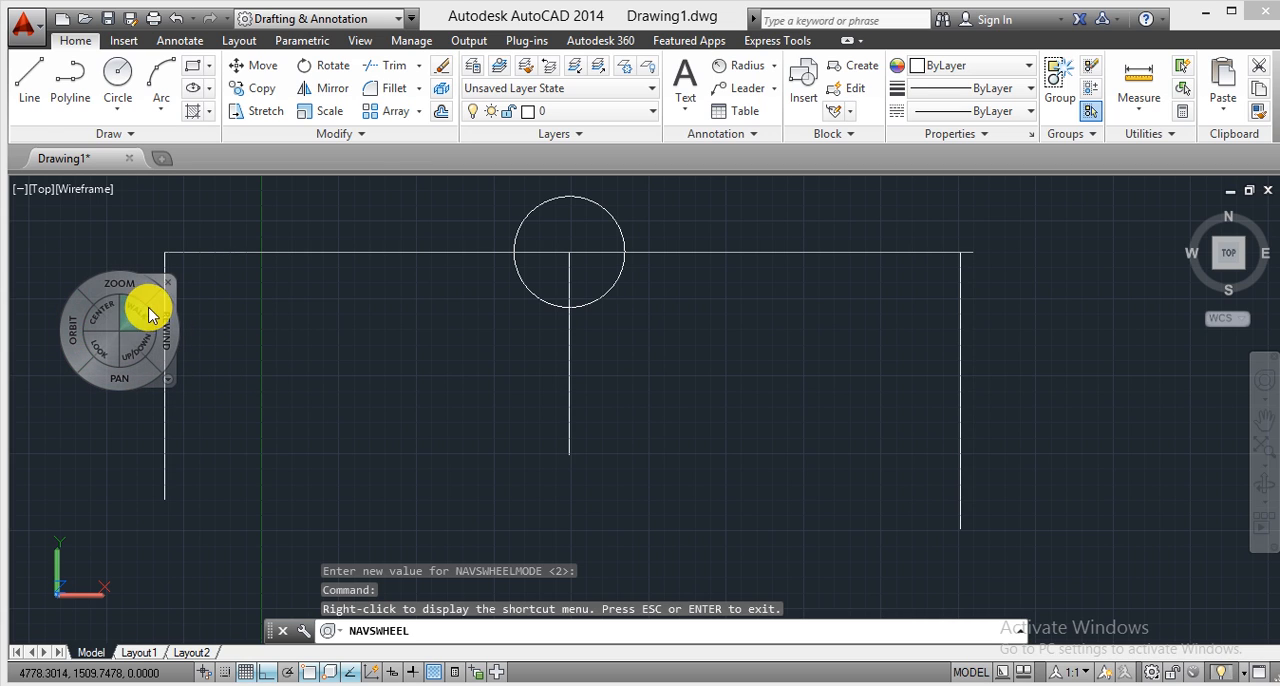
pyautogui.press('Escape')
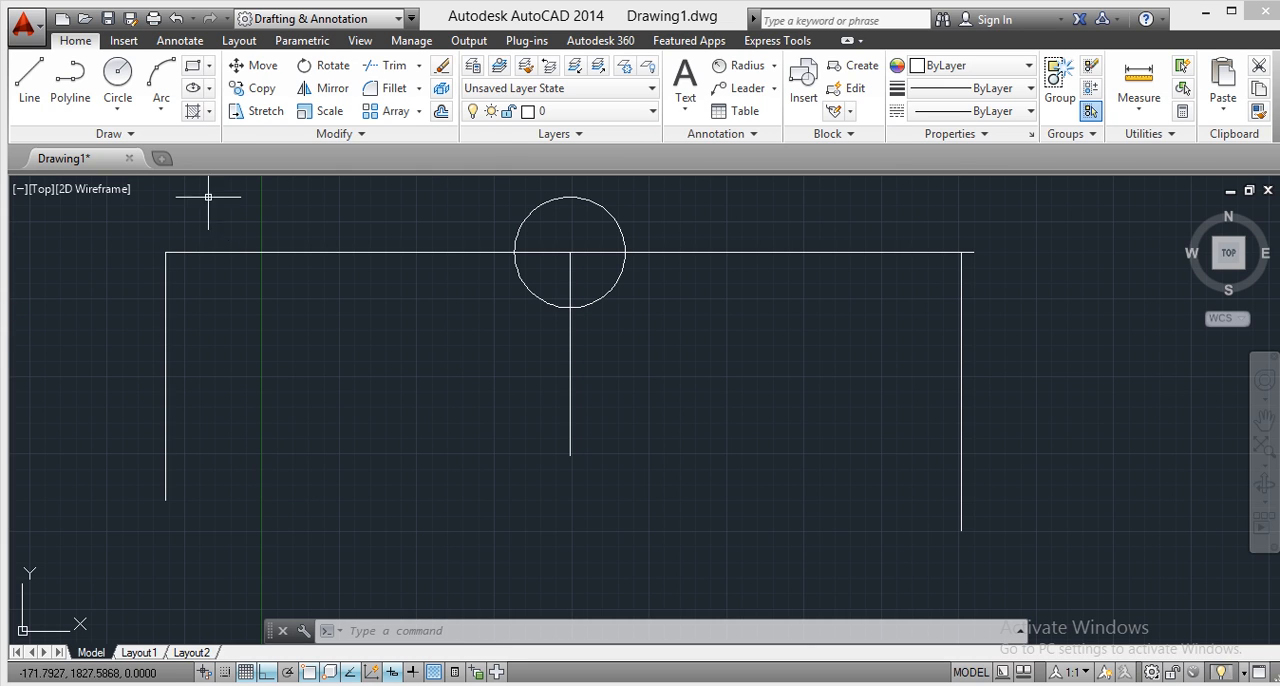
# Erase the horizontal line, the left and middle vertical lines, and all three circles.
pyautogui.moveTo(129, 200); pyautogui.dragTo(1093, 594)
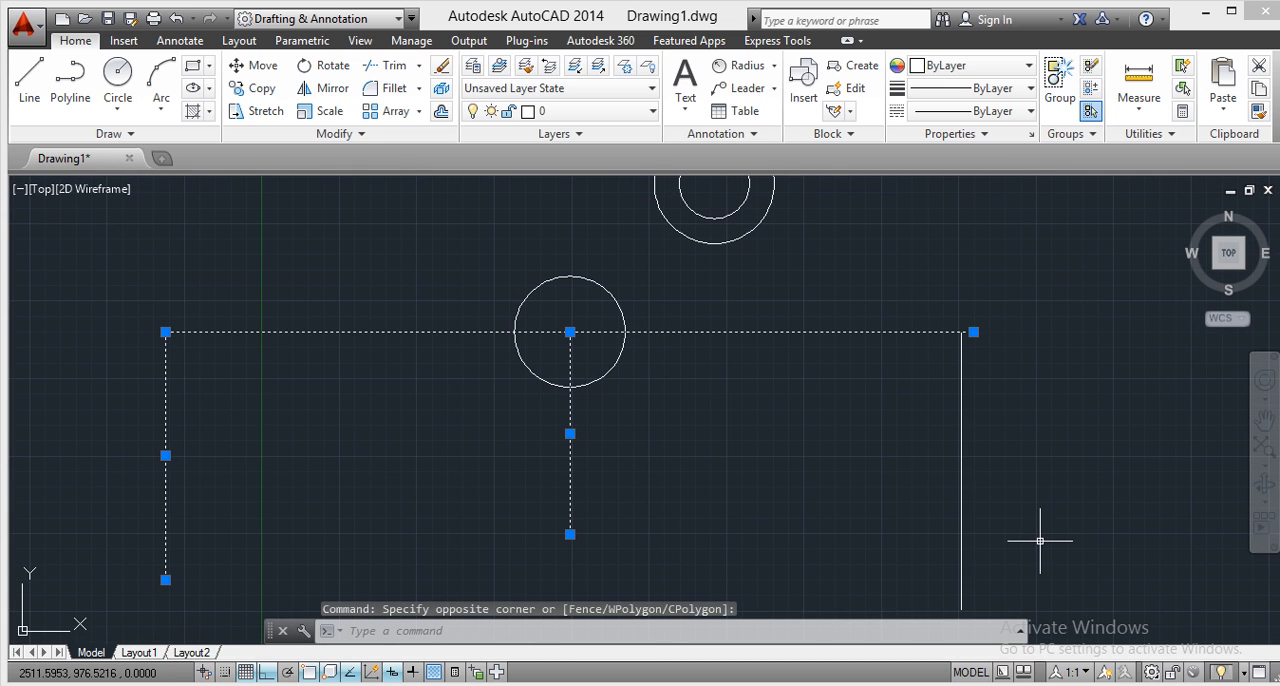
pyautogui.click(443, 205)
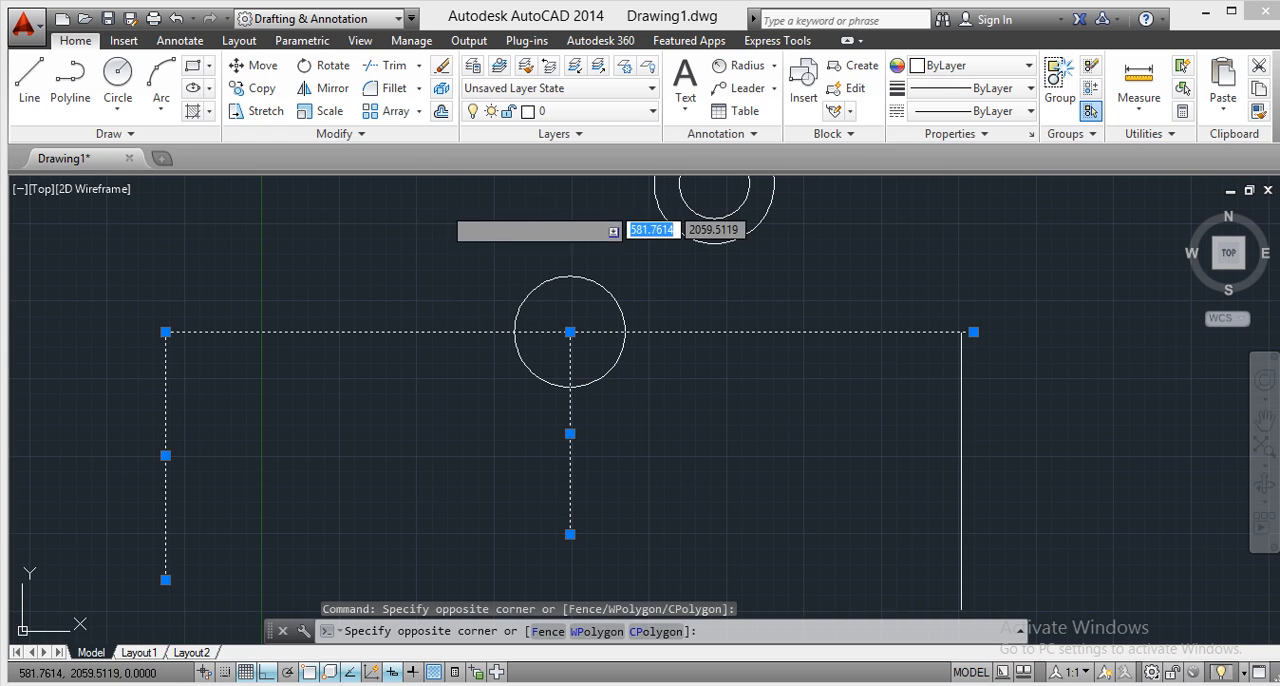
pyautogui.click(762, 479)
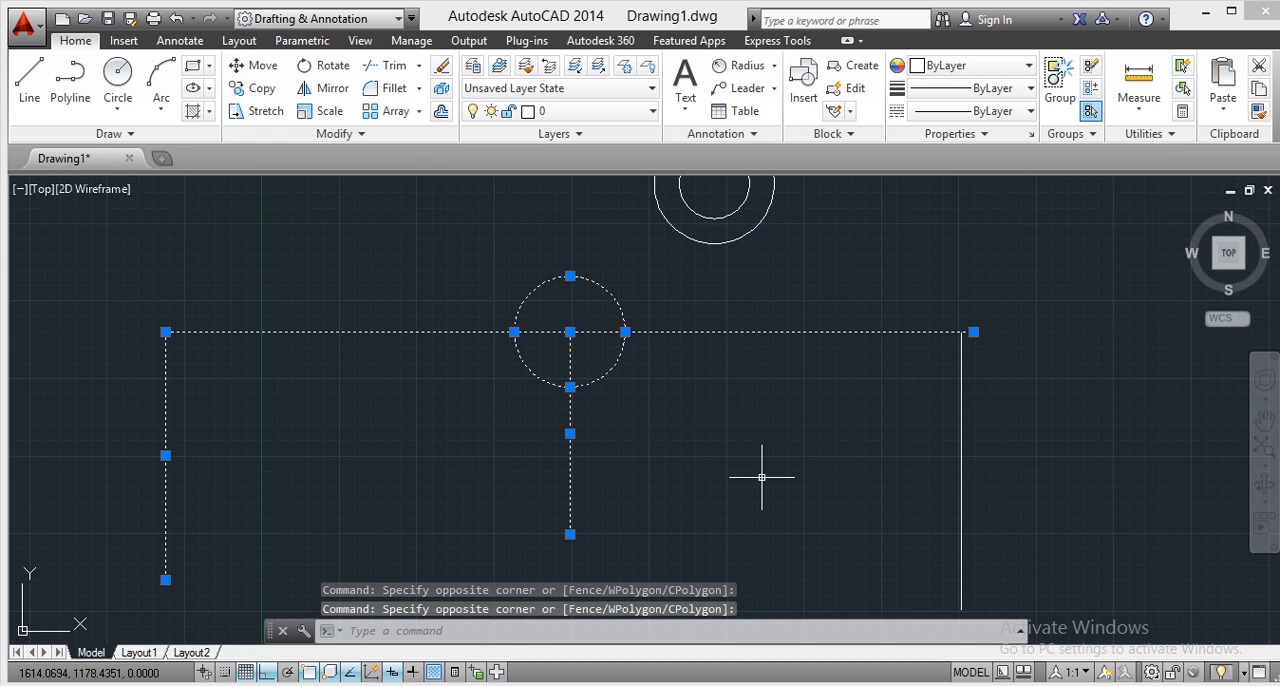
pyautogui.moveTo(759, 450)
pyautogui.mouseDown(button='middle')
pyautogui.moveTo(706, 409)
pyautogui.moveTo(665, 400)
pyautogui.moveTo(676, 502)
pyautogui.mouseUp(button='middle')
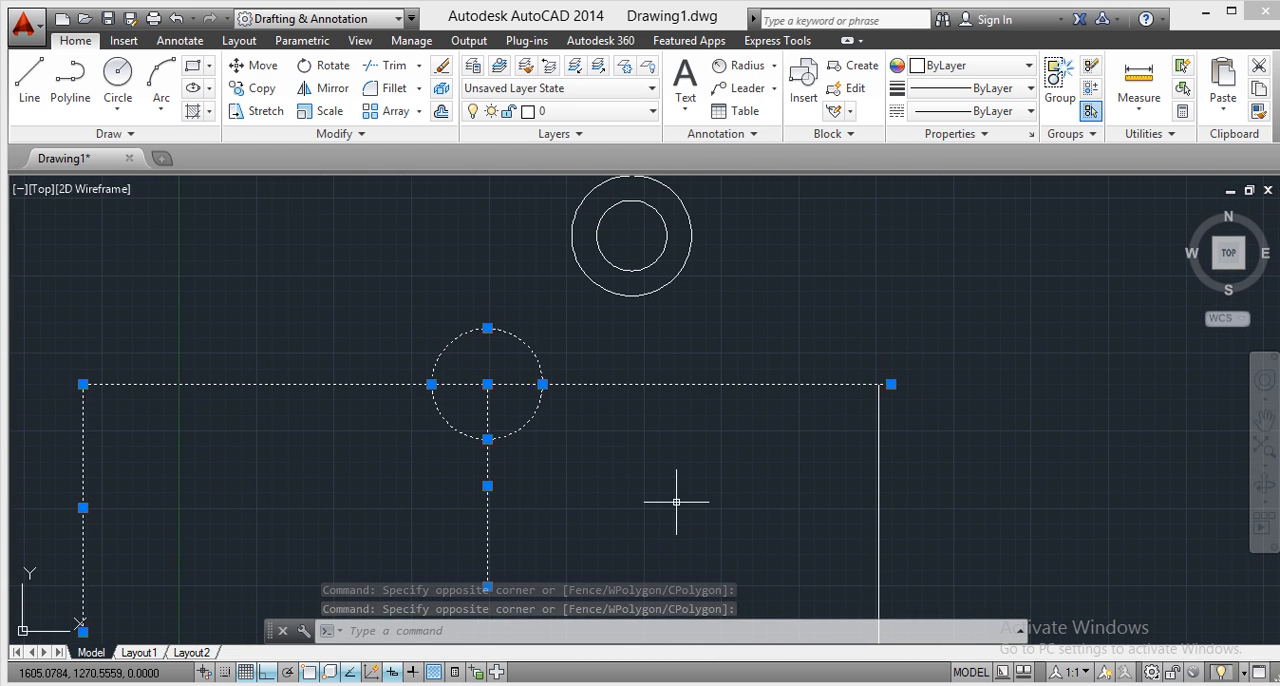
pyautogui.moveTo(659, 408); pyautogui.dragTo(658, 462, button='middle')
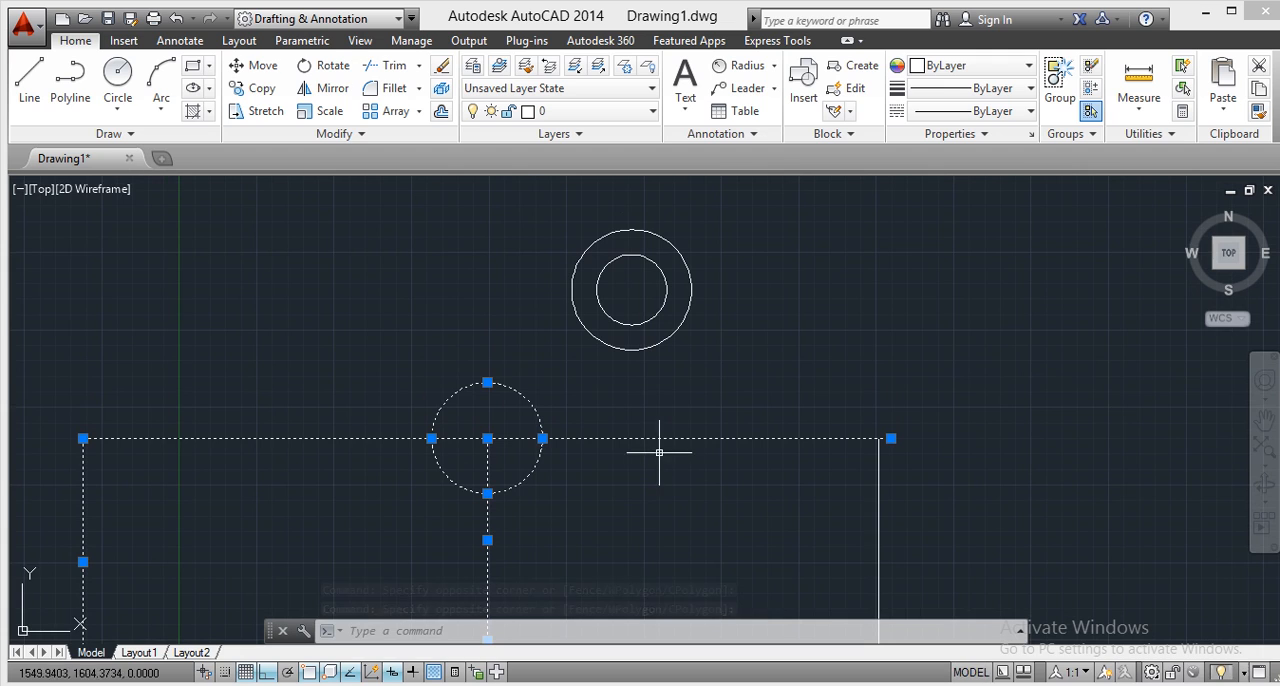
pyautogui.click(888, 306)
pyautogui.click(487, 329)
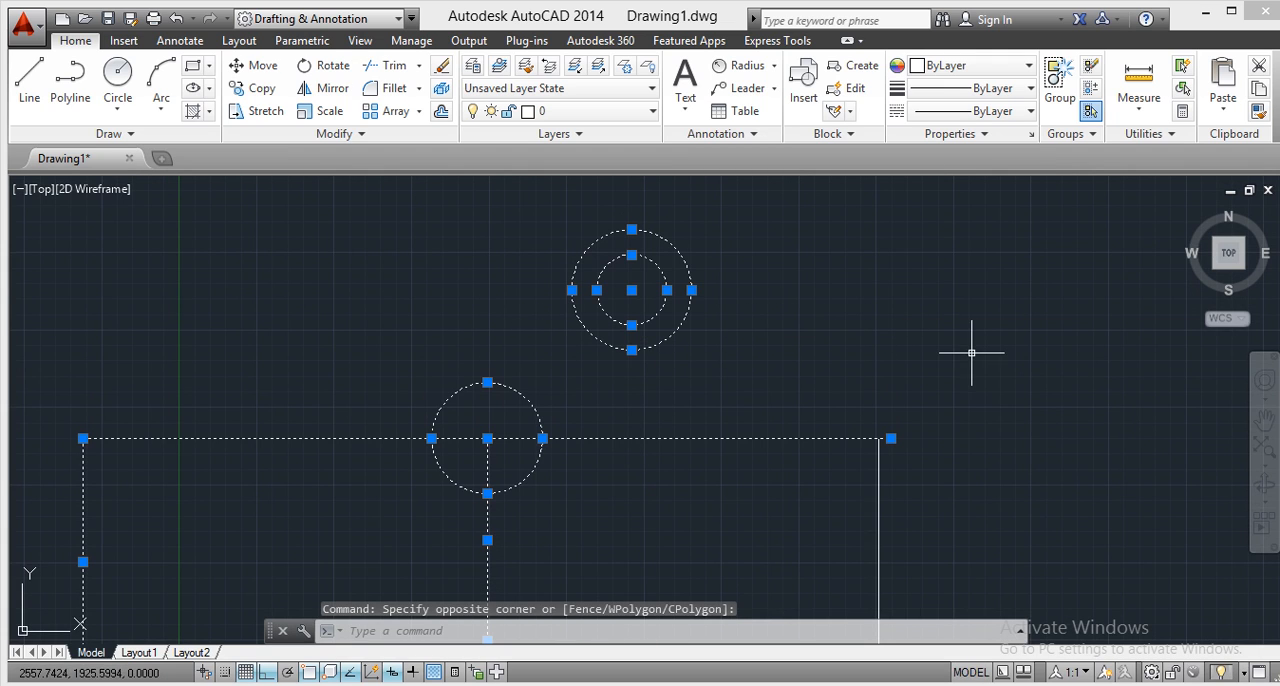
pyautogui.rightClick(746, 325)
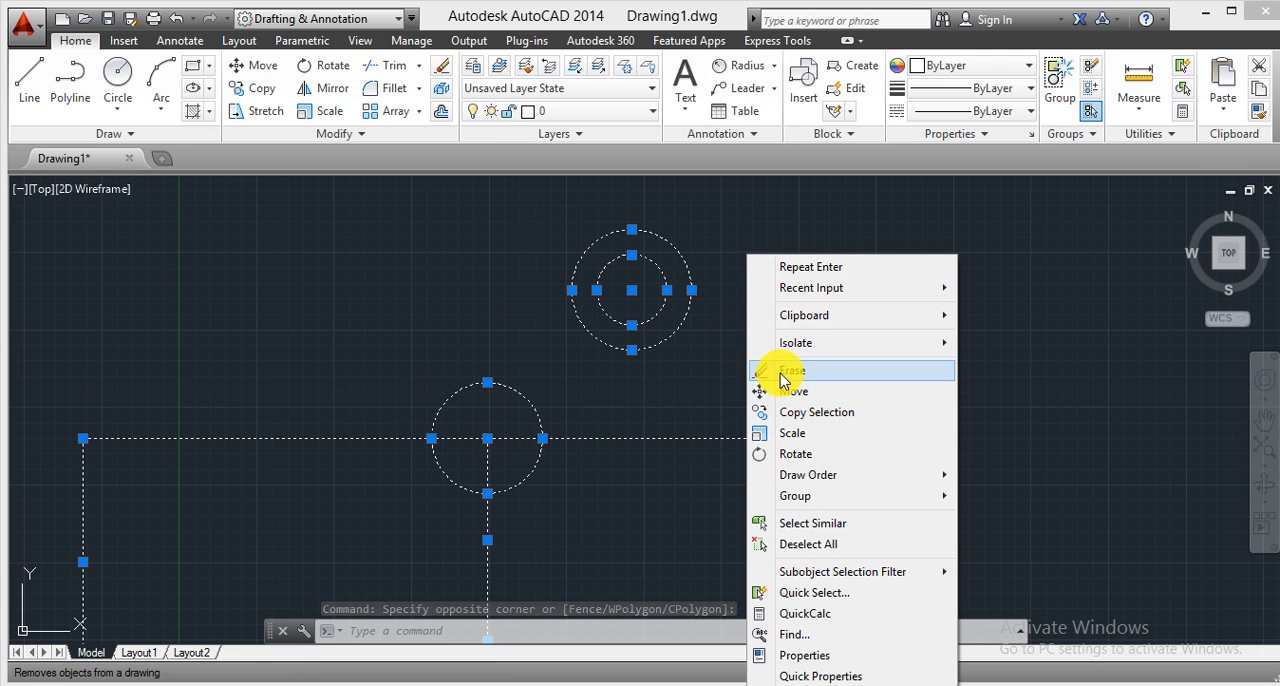
pyautogui.click(786, 372)
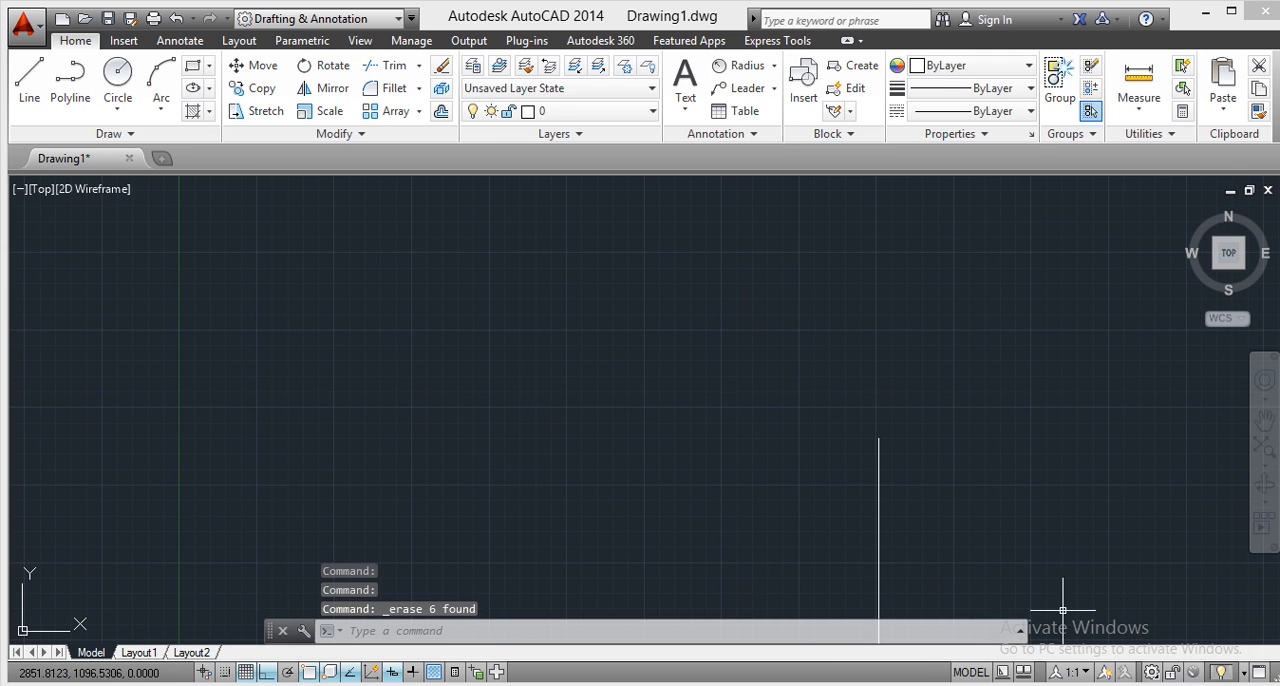